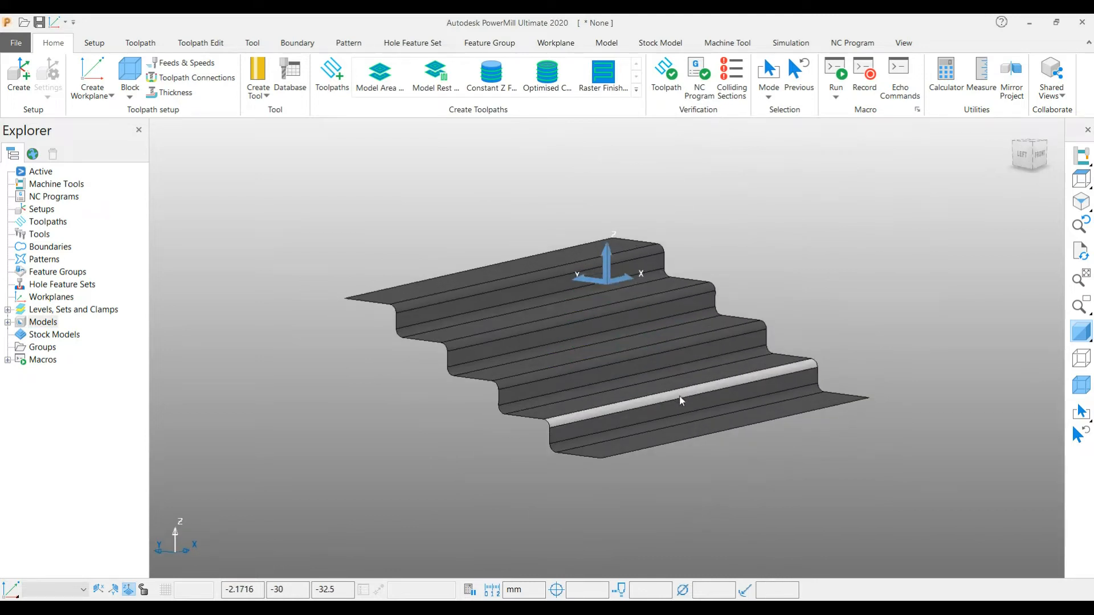
Step: Check the overall X, Y and Z extents of the stepped model in the models' properties
{"action": "left_click", "coordinate": [44, 322]}
{"action": "right_click", "coordinate": [44, 323]}
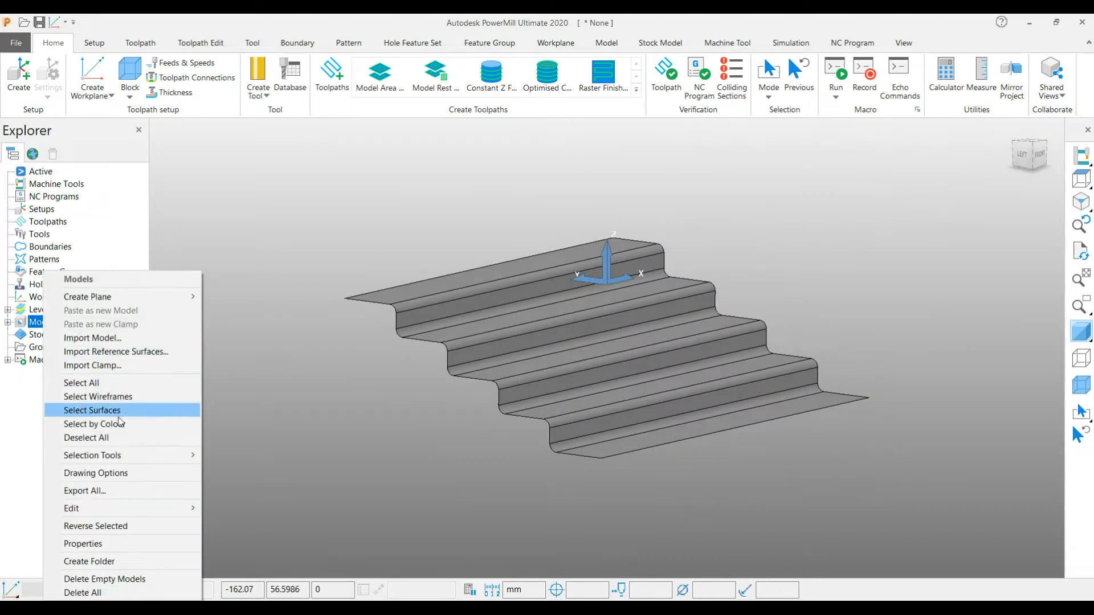
{"action": "left_click", "coordinate": [134, 543]}
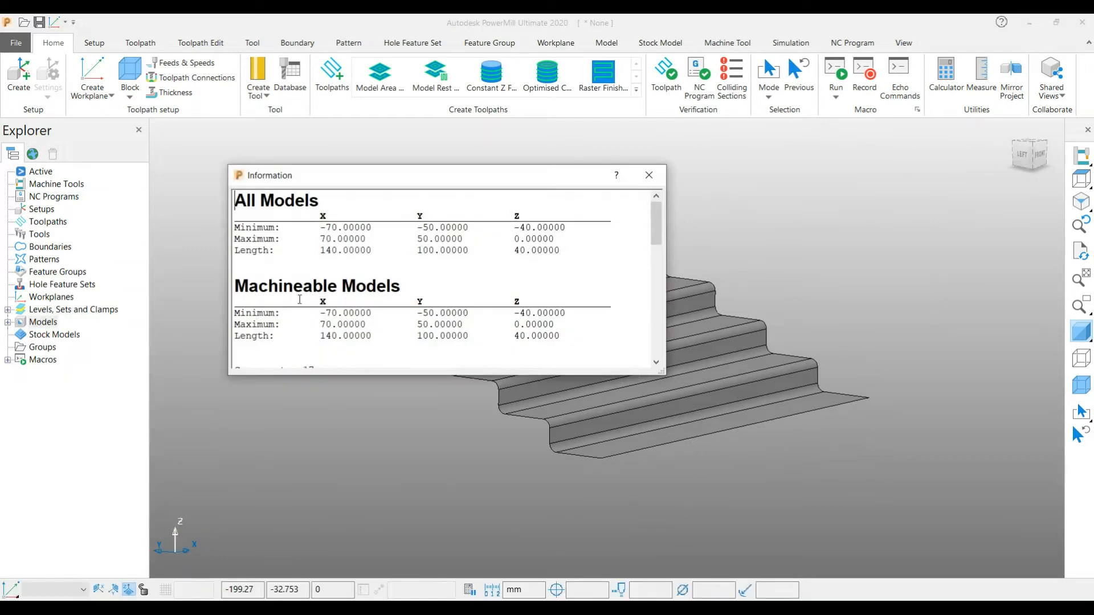
{"action": "left_click_drag", "start_coordinate": [316, 240], "coordinate": [516, 238]}
{"action": "double_click", "coordinate": [524, 239]}
{"action": "left_click", "coordinate": [649, 175]}
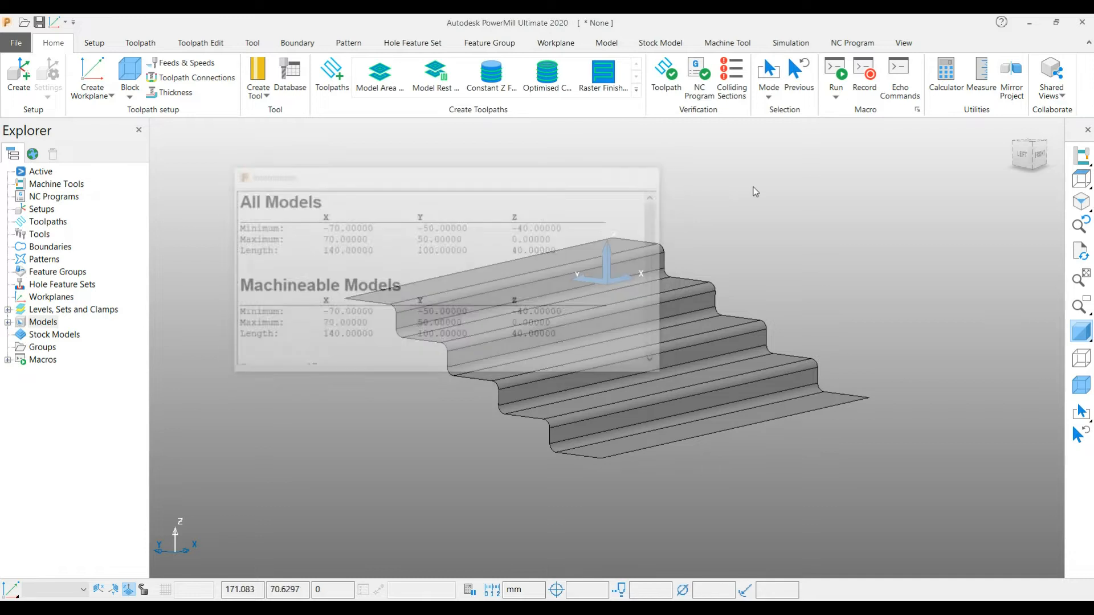
Step: Define a box block calculated from the model limits with 0.0 expansion and display it
{"action": "left_click", "coordinate": [129, 76]}
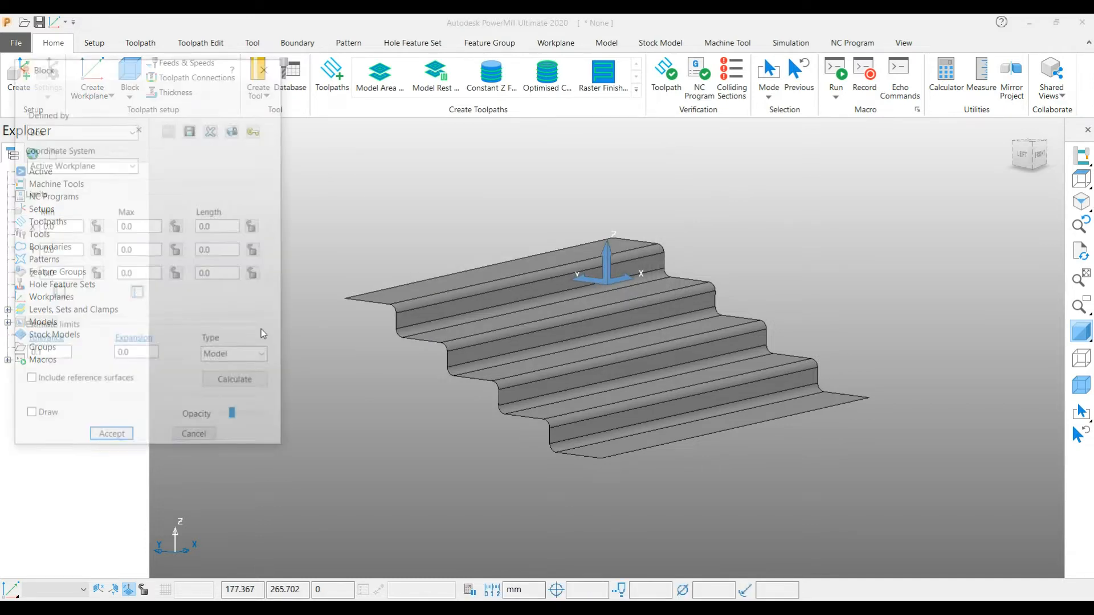
{"action": "left_click", "coordinate": [251, 386]}
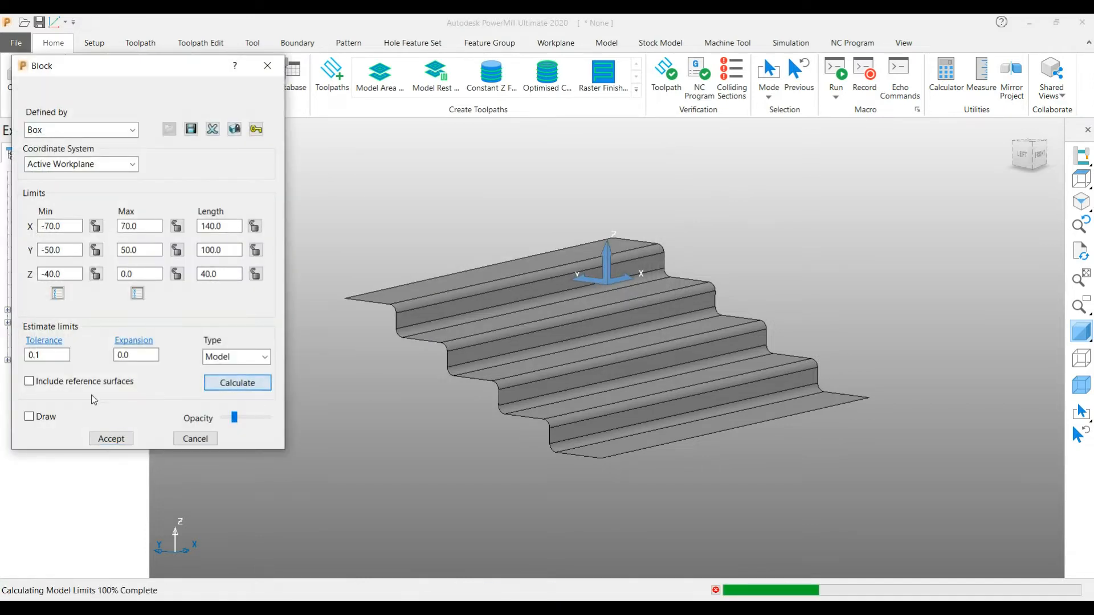
{"action": "left_click", "coordinate": [48, 419]}
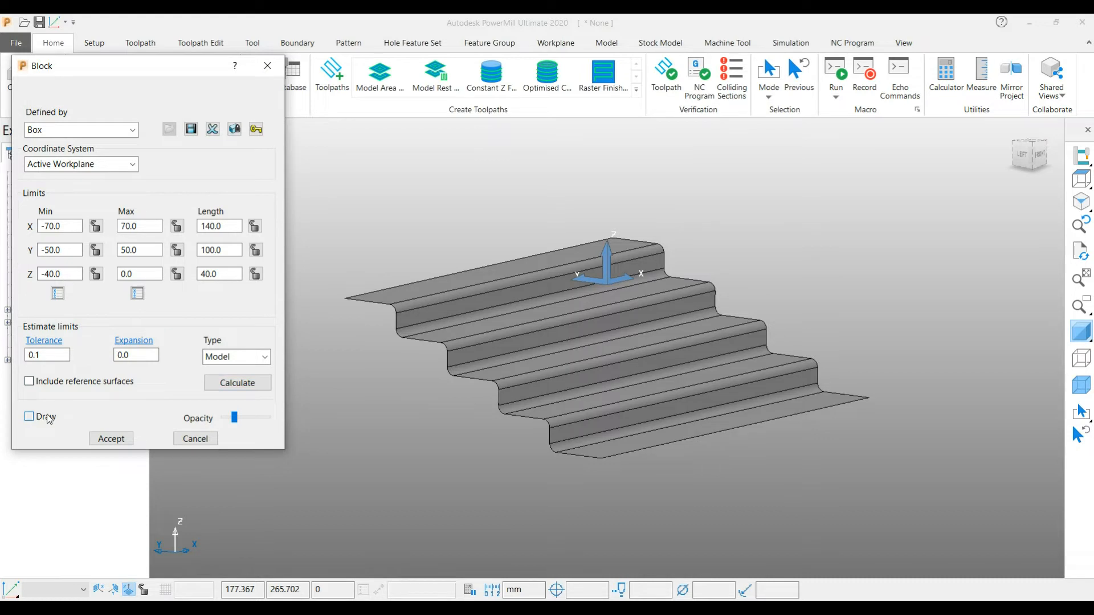
{"action": "left_click", "coordinate": [110, 439]}
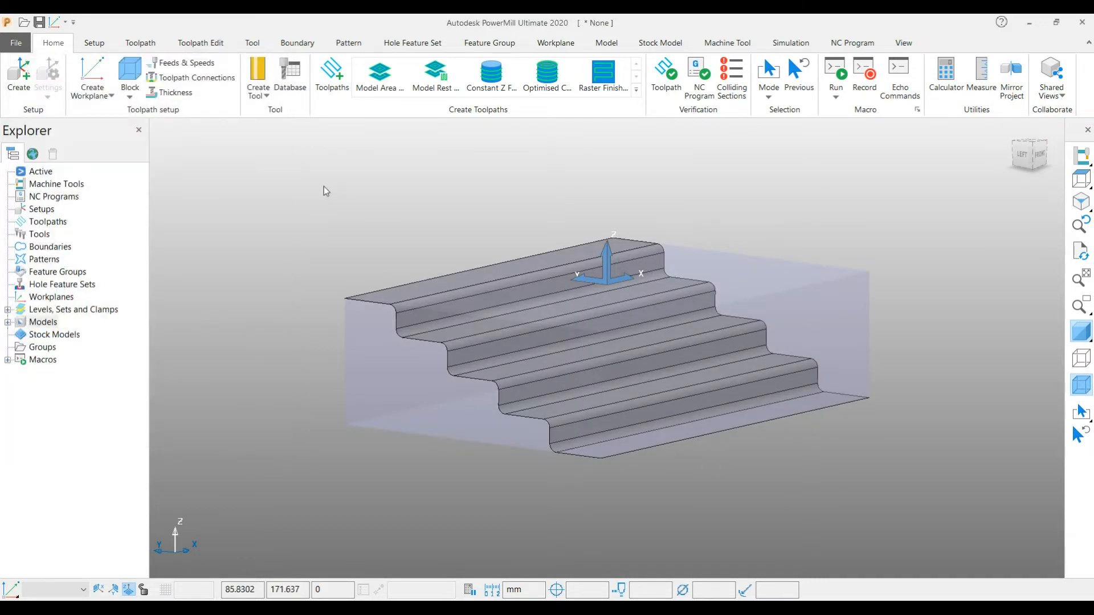
Step: Create an end mill named Em10mm with a 10 mm diameter and 50 mm length
{"action": "left_click", "coordinate": [258, 74]}
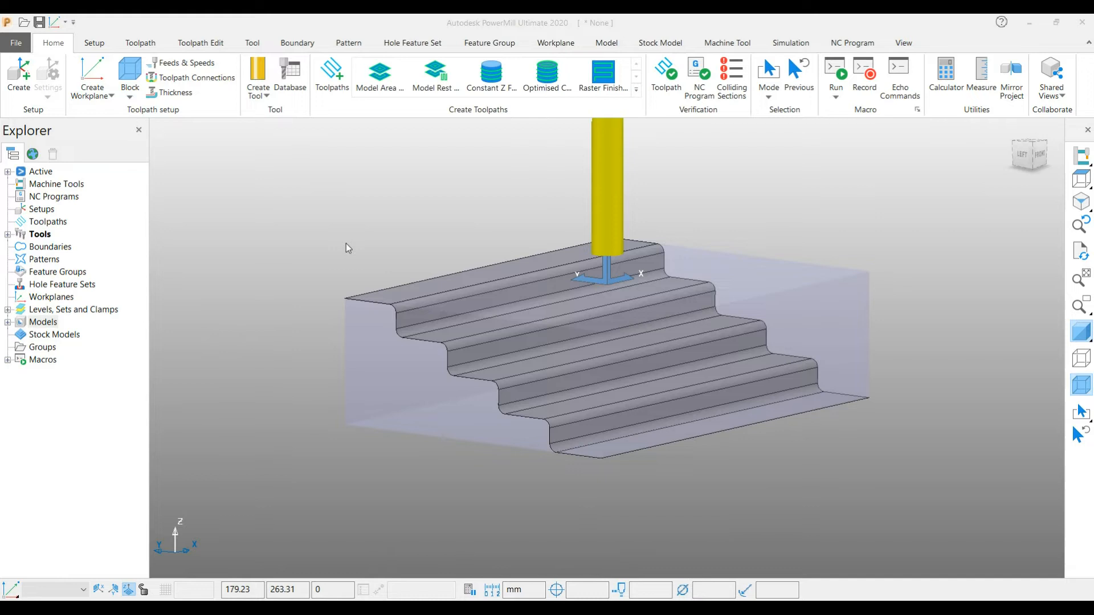
{"action": "double_click", "coordinate": [481, 163]}
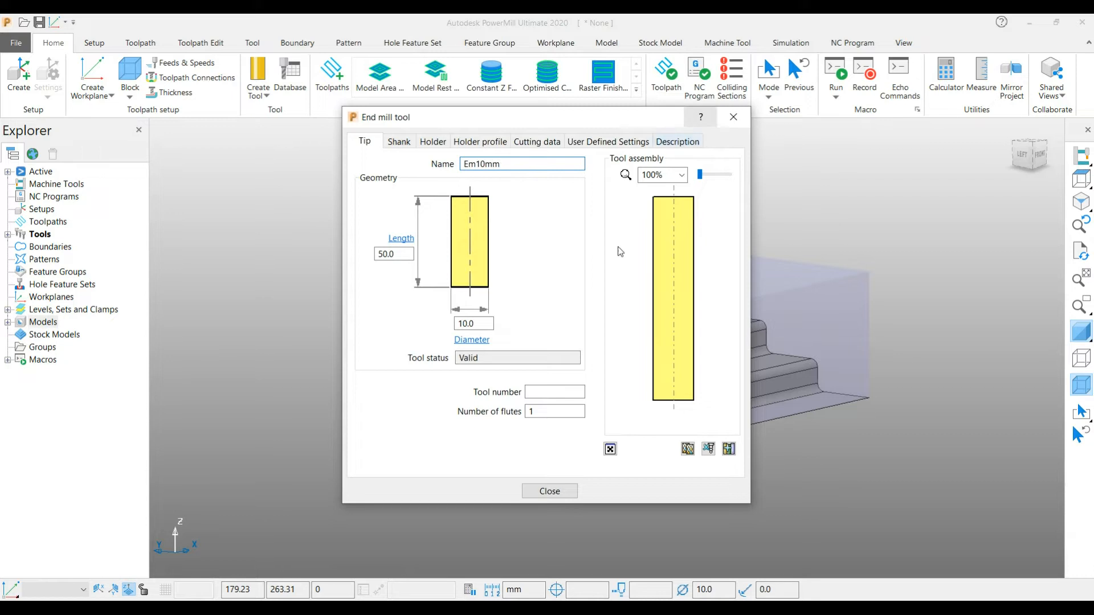
{"action": "left_click", "coordinate": [549, 491]}
{"action": "middle_click_drag", "start_coordinate": [364, 215], "coordinate": [415, 205]}
{"action": "key", "text": "ctrl+1"}
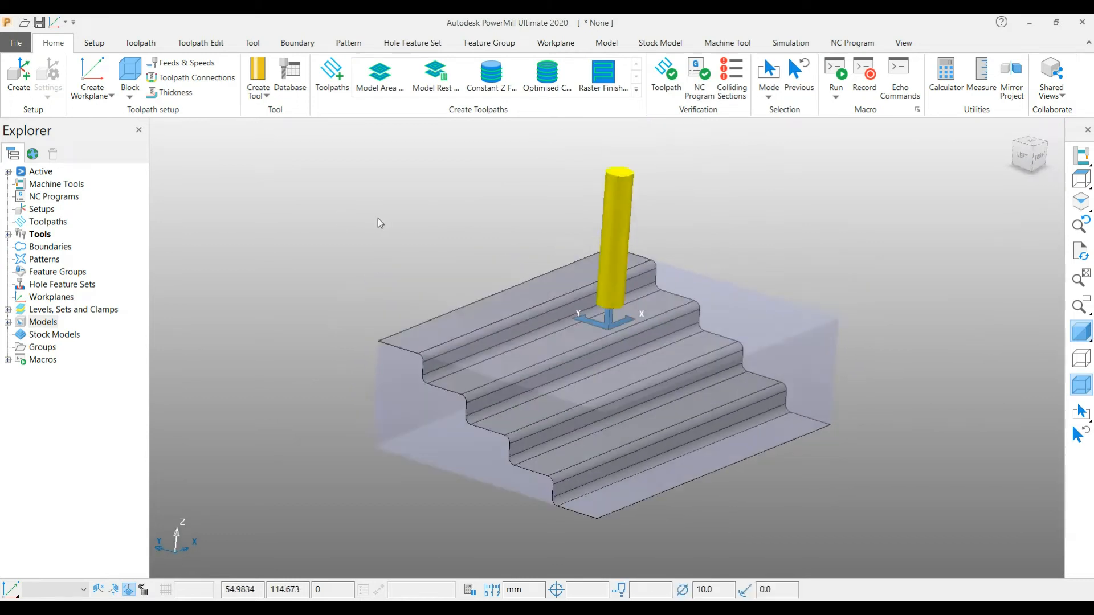
Step: Start a Model Area Clearance toolpath named Em10mm Rough and set its style to Raster
{"action": "left_click", "coordinate": [377, 76]}
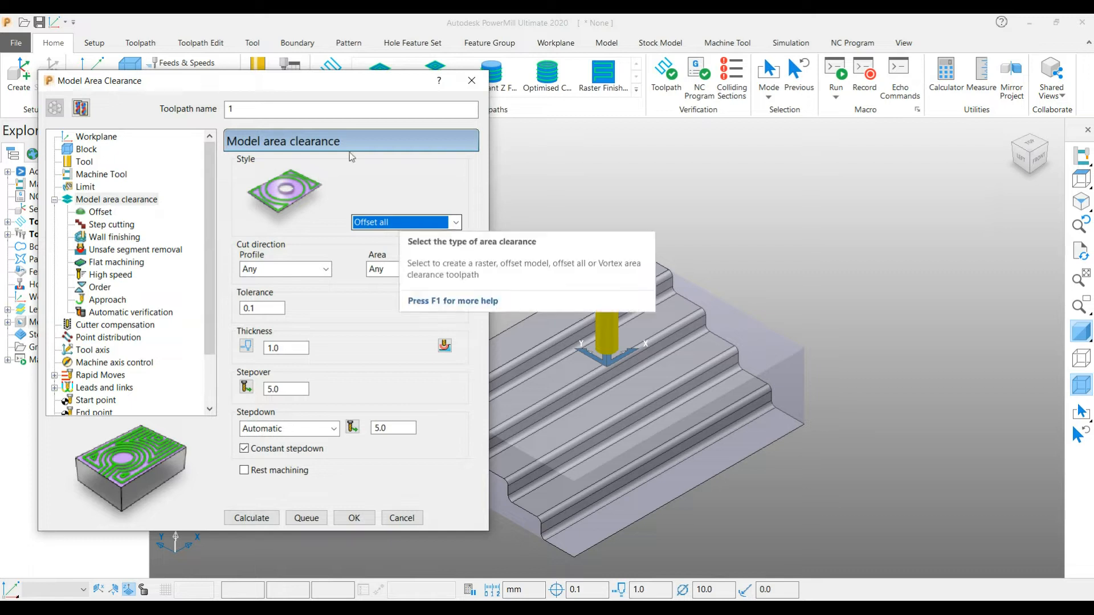
{"action": "left_click_drag", "start_coordinate": [244, 109], "coordinate": [209, 113]}
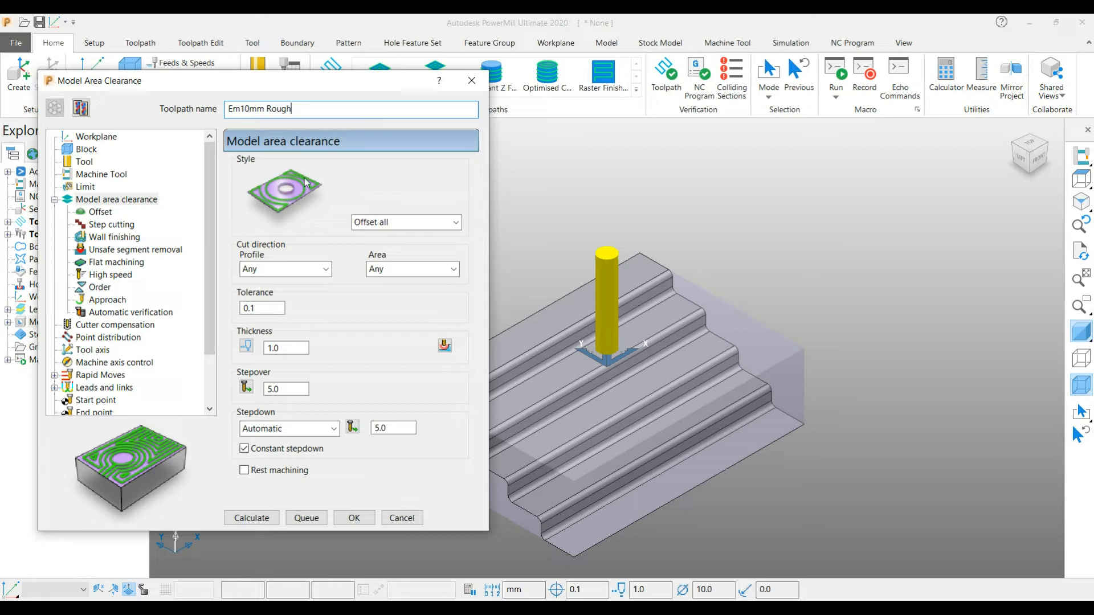
{"action": "left_click", "coordinate": [394, 220]}
{"action": "left_click", "coordinate": [391, 237]}
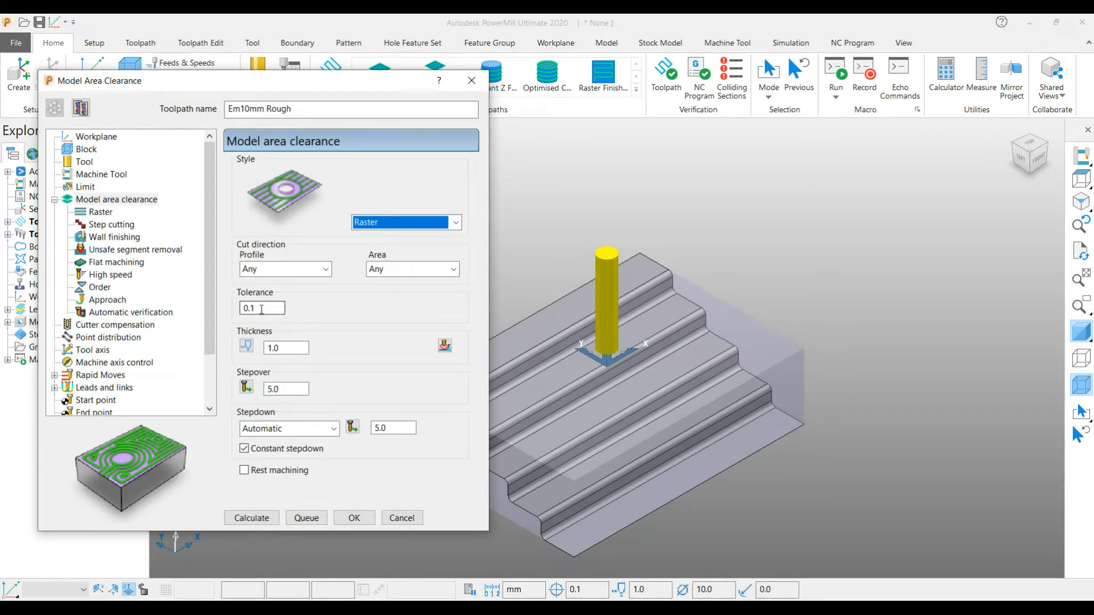
Step: Set the roughing toolpath's thickness to 0.5 and its stepdown to 1
{"action": "double_click", "coordinate": [240, 310]}
{"action": "double_click", "coordinate": [279, 347]}
{"action": "type", "text": ".5"}
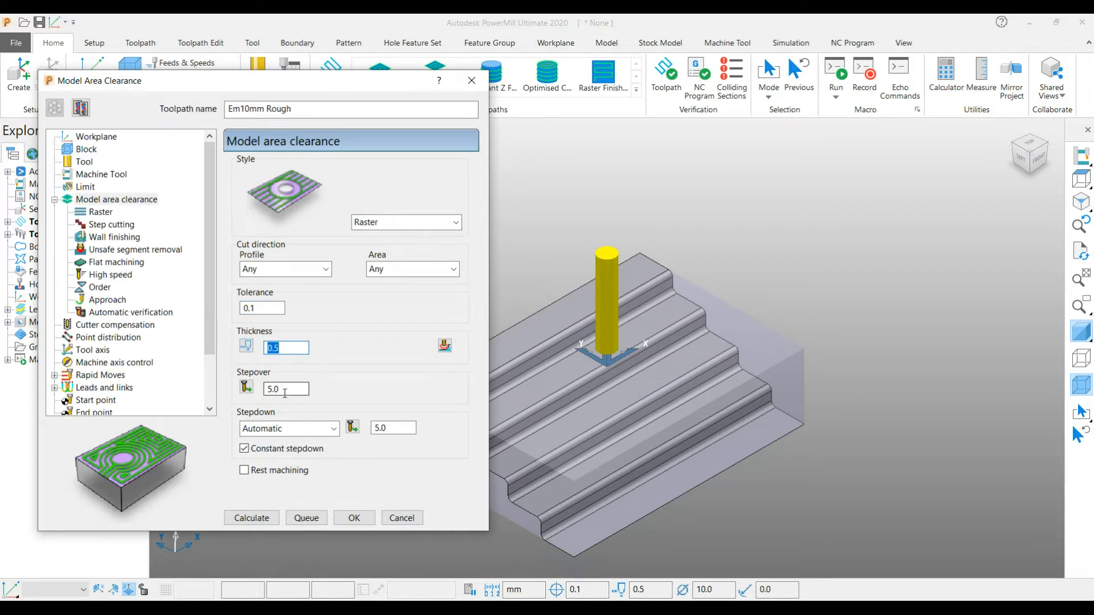
{"action": "double_click", "coordinate": [284, 390]}
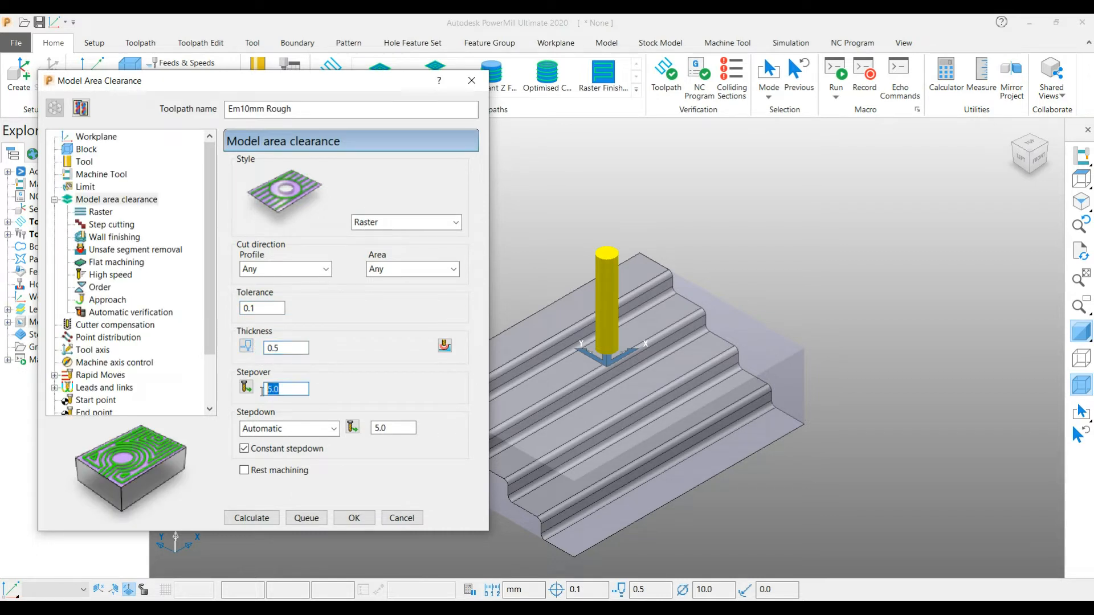
{"action": "double_click", "coordinate": [391, 427]}
{"action": "type", "text": "1"}
Step: Disallow the tool outside flats in the roughing toolpath's flat machining settings
{"action": "left_click", "coordinate": [109, 224]}
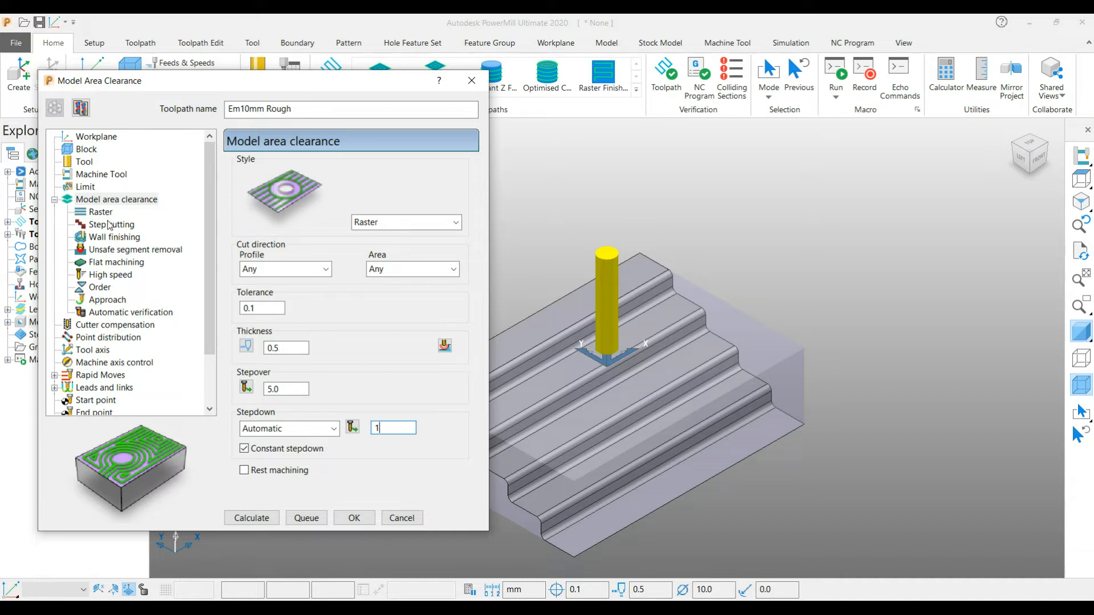
{"action": "left_click", "coordinate": [114, 262]}
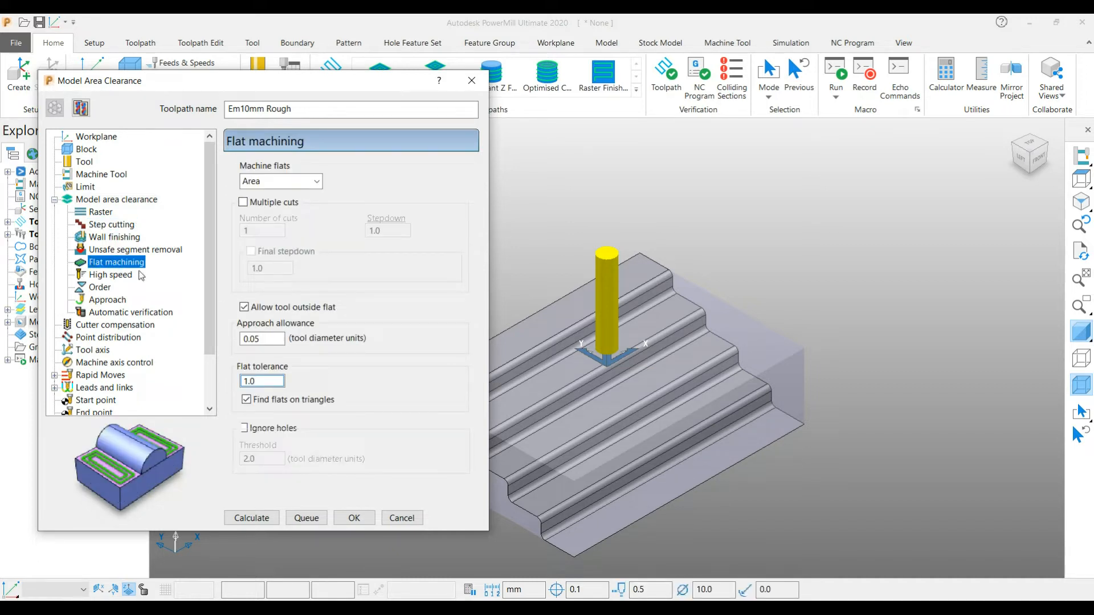
{"action": "left_click", "coordinate": [290, 310]}
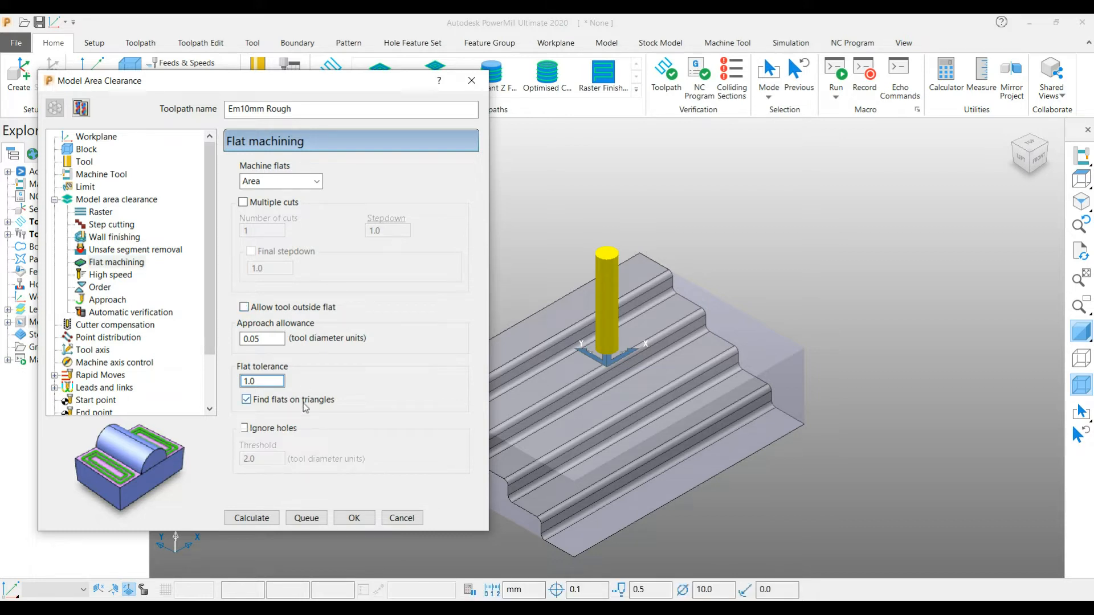
{"action": "left_click_drag", "start_coordinate": [274, 84], "coordinate": [299, 67]}
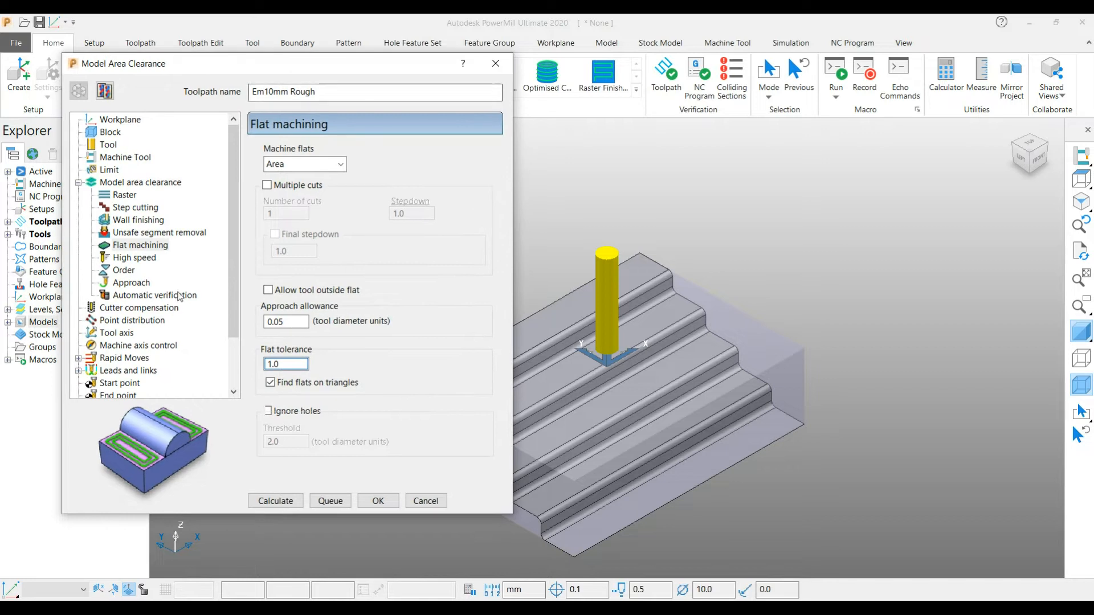
Step: Turn off adding approaches from outside and calculate the Em10mm Rough toolpath
{"action": "left_click", "coordinate": [121, 269]}
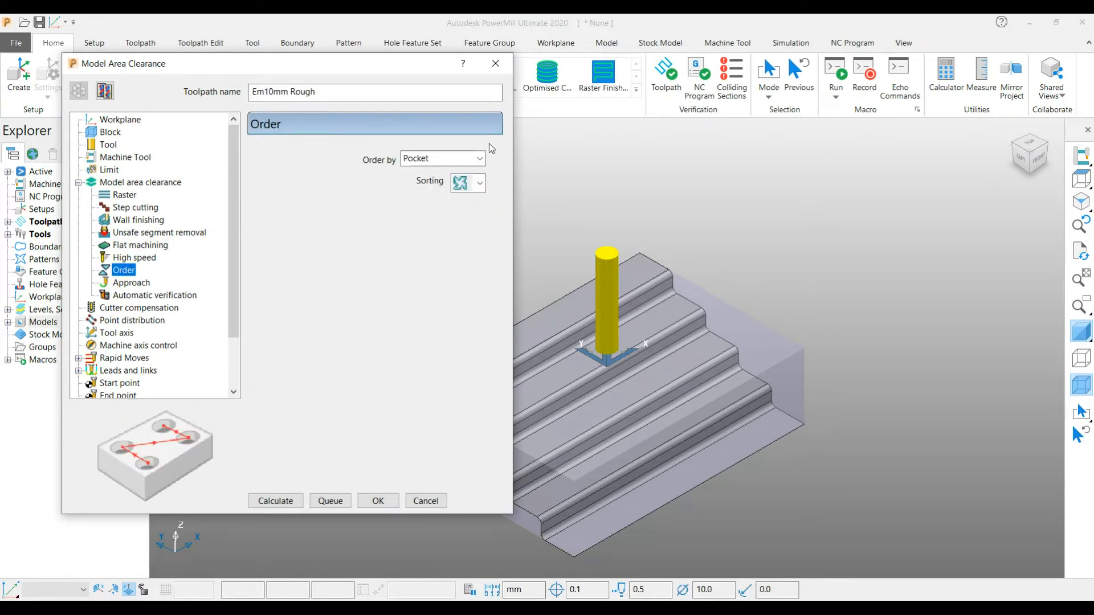
{"action": "left_click", "coordinate": [132, 283]}
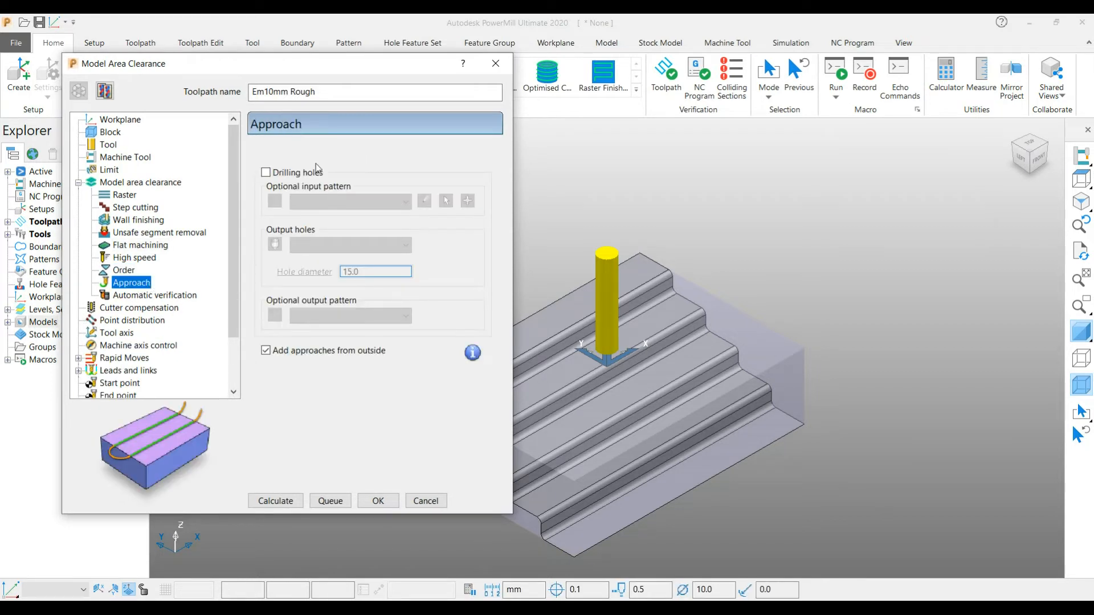
{"action": "left_click", "coordinate": [289, 350]}
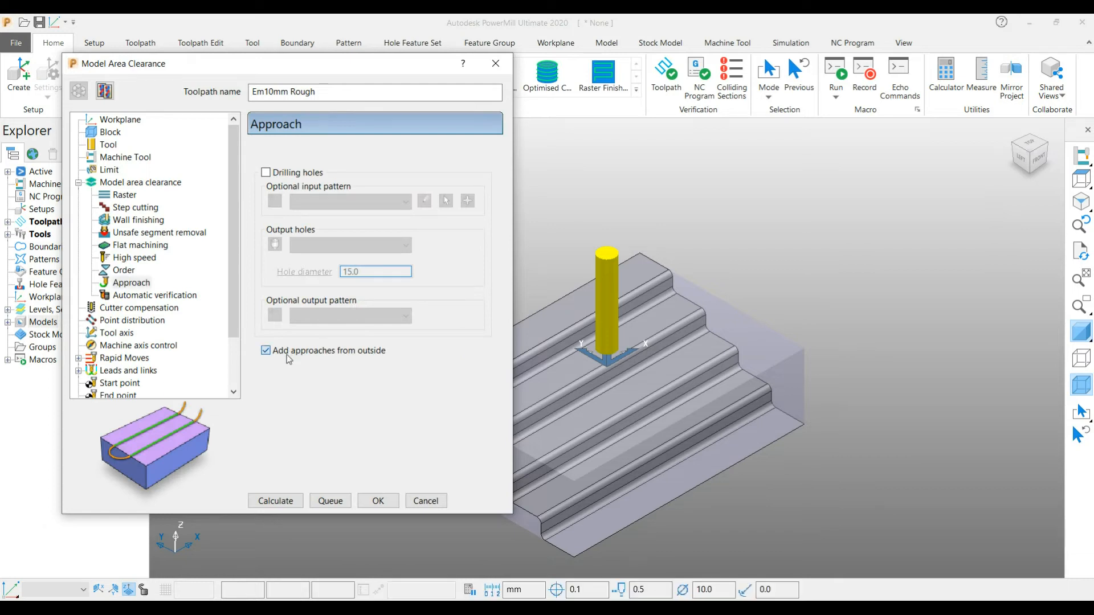
{"action": "left_click", "coordinate": [283, 501]}
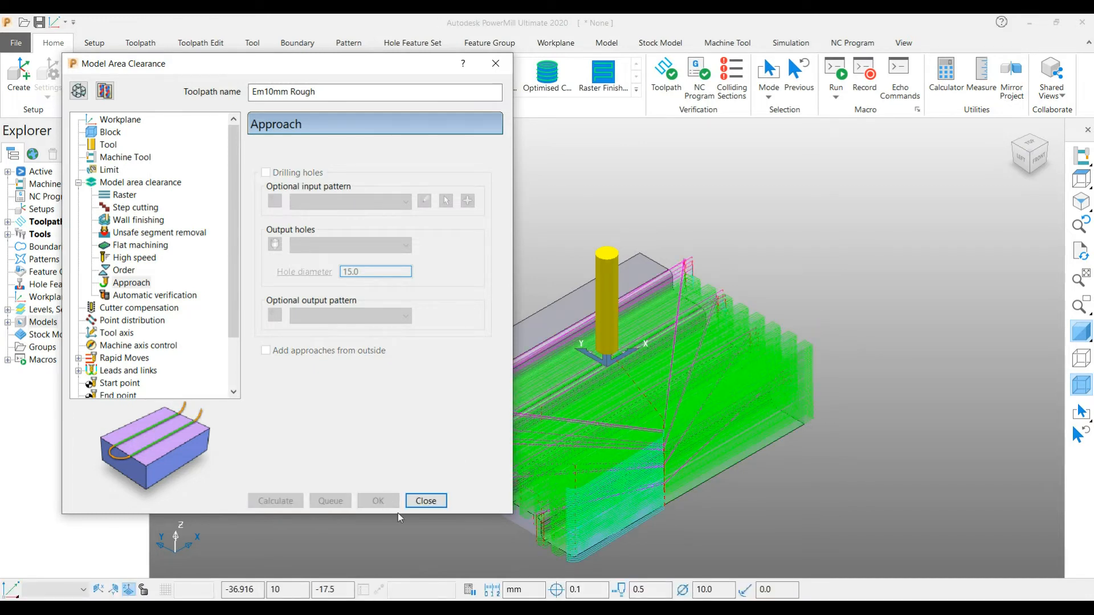
{"action": "left_click", "coordinate": [426, 501]}
Step: Examine from above and in 3D how far the roughing passes run beyond the block edges
{"action": "middle_click_drag", "start_coordinate": [597, 400], "coordinate": [617, 478]}
{"action": "key", "text": "ctrl+5"}
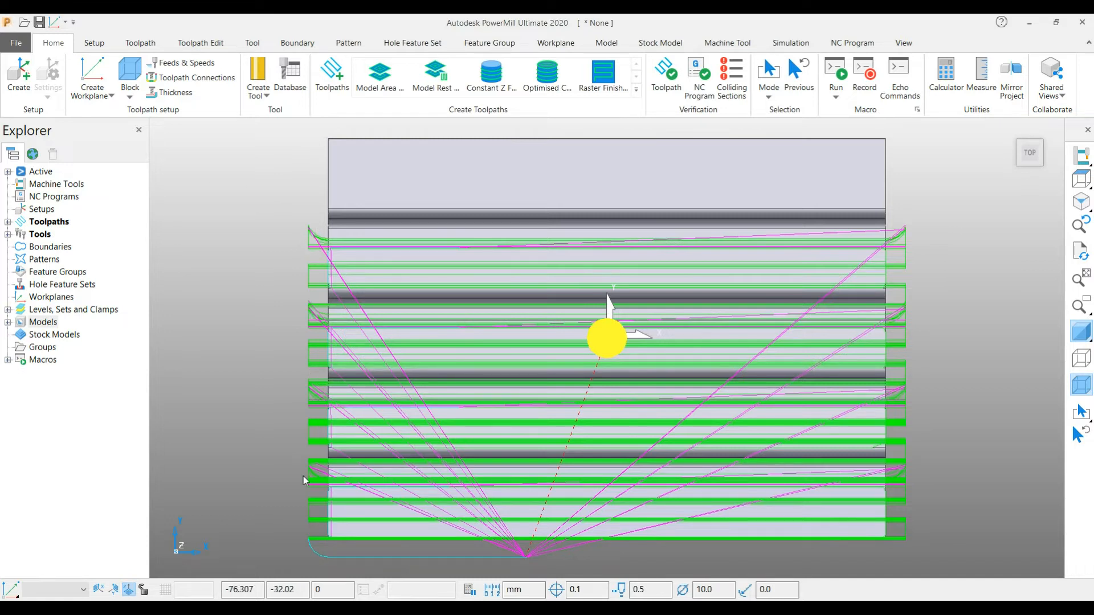
{"action": "middle_click_drag", "start_coordinate": [406, 425], "coordinate": [492, 241], "text": "shift"}
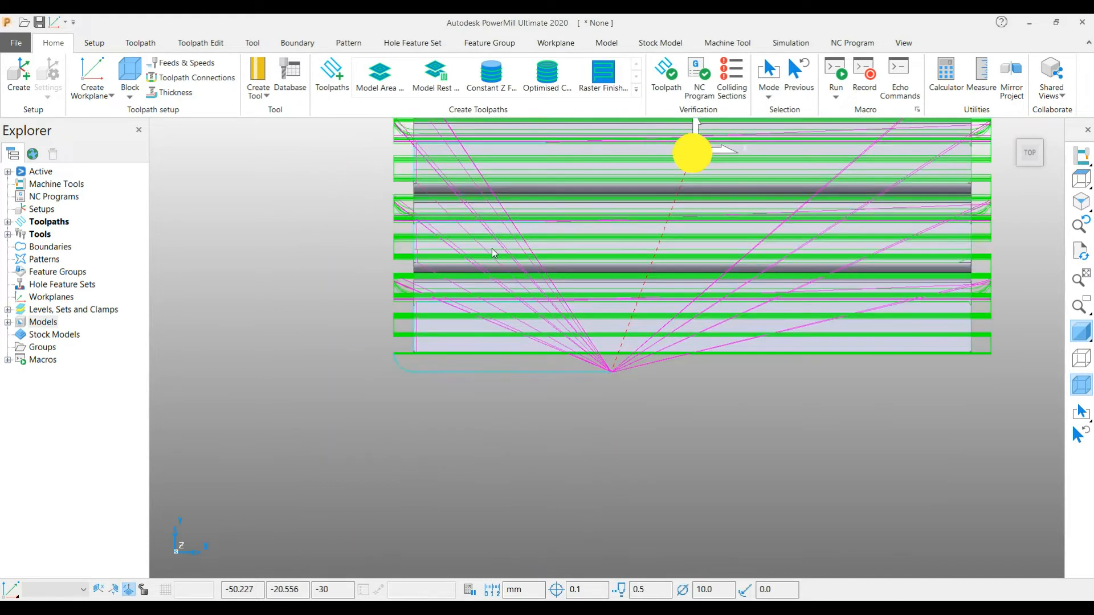
{"action": "scroll", "coordinate": [610, 345], "scroll_direction": "up", "scroll_amount": 3}
{"action": "scroll", "coordinate": [570, 295], "scroll_direction": "down", "scroll_amount": 4}
{"action": "middle_click_drag", "start_coordinate": [594, 318], "coordinate": [611, 180]}
{"action": "key", "text": "ctrl+1"}
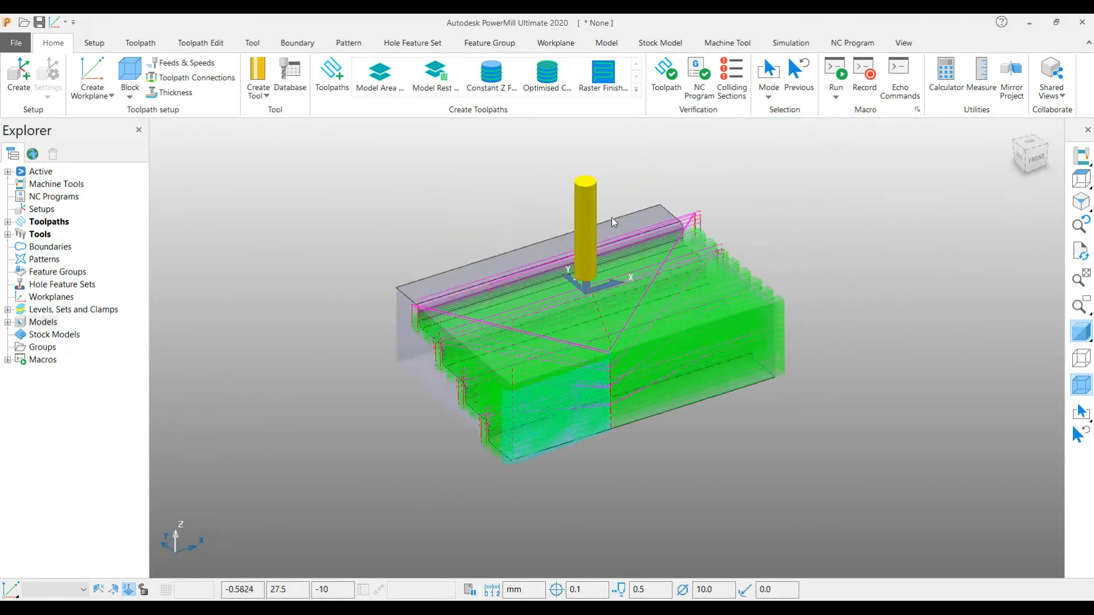
Step: Reopen the Em10mm Rough toolpath's settings for editing and limit it with a new boundary around the block's outline, trimmed to keep inside
{"action": "left_click", "coordinate": [7, 222]}
{"action": "left_click", "coordinate": [106, 235]}
{"action": "right_click", "coordinate": [109, 234]}
{"action": "left_click", "coordinate": [171, 227]}
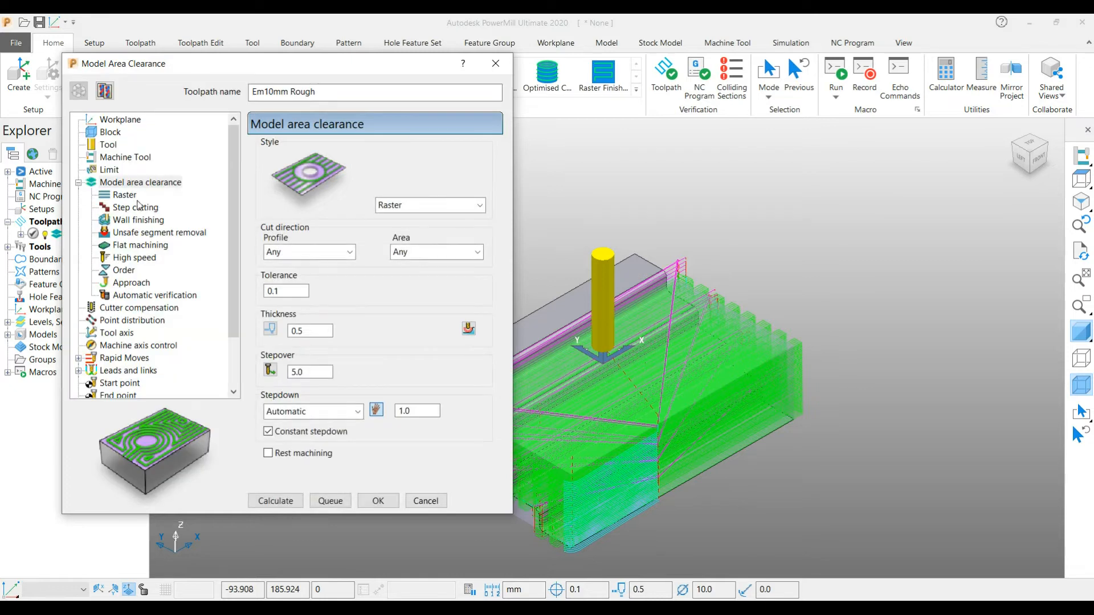
{"action": "left_click", "coordinate": [141, 186]}
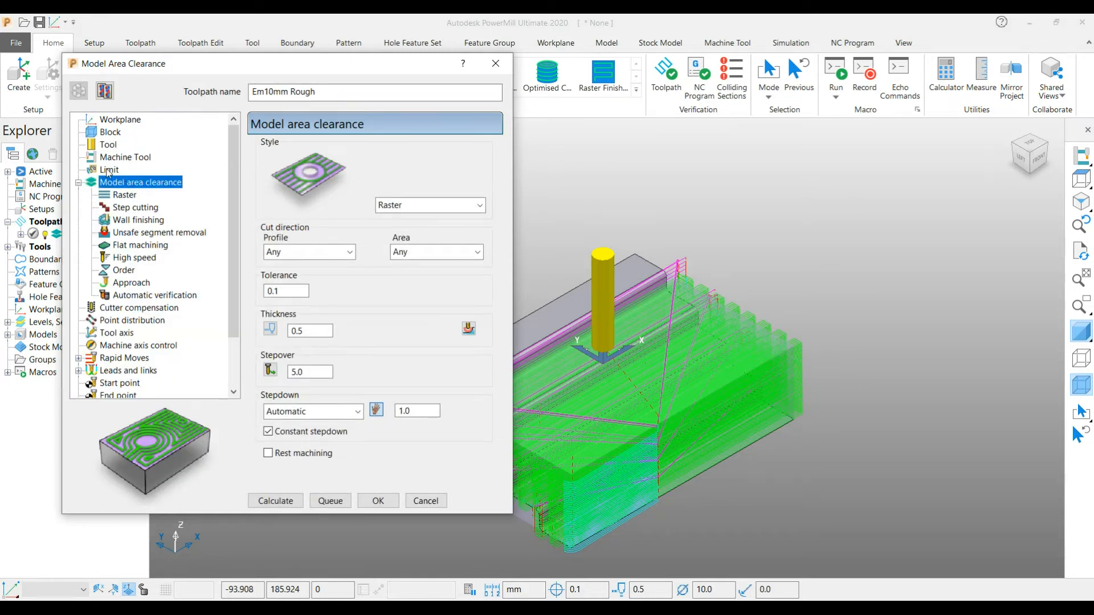
{"action": "left_click", "coordinate": [106, 169]}
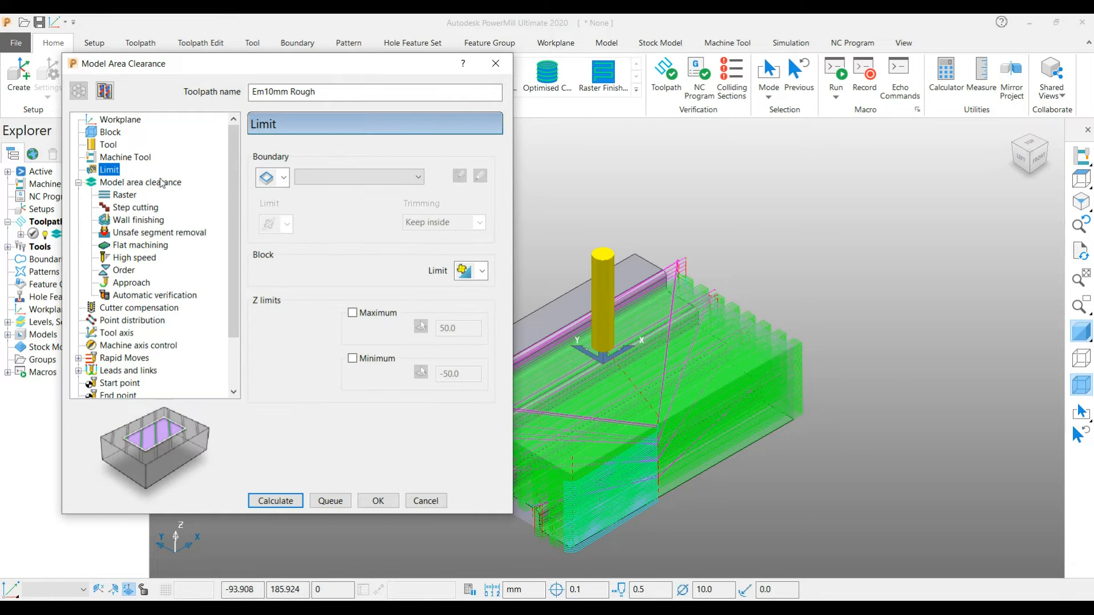
{"action": "left_click", "coordinate": [271, 181]}
{"action": "left_click", "coordinate": [94, 466]}
{"action": "left_click", "coordinate": [240, 466]}
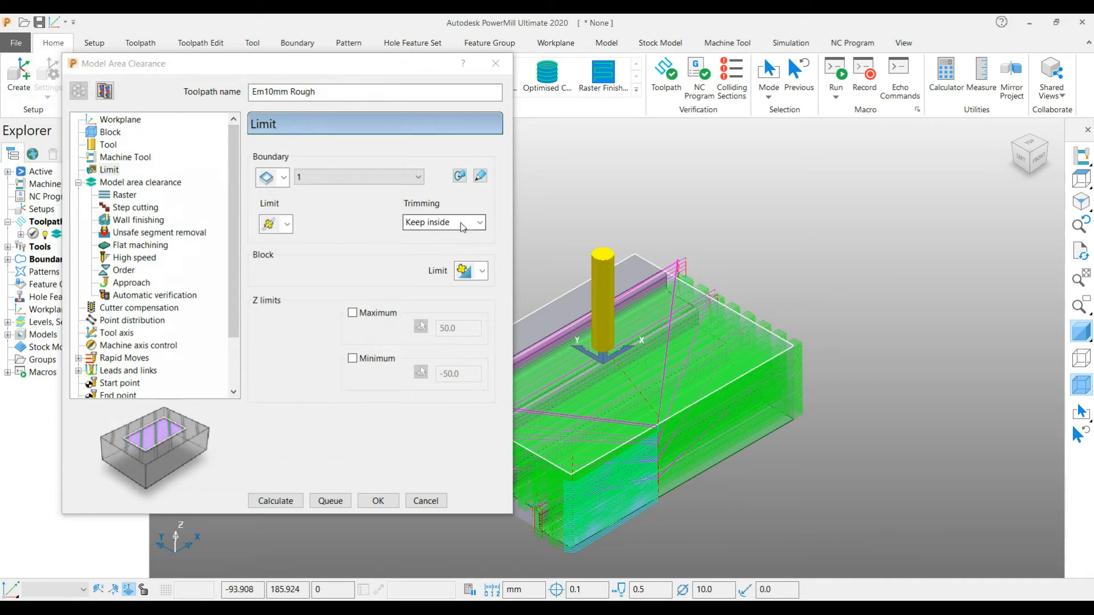
Step: Review the flat machining and area clearance settings, and recalculate the Em10mm Rough toolpath within the boundary
{"action": "left_click", "coordinate": [140, 182]}
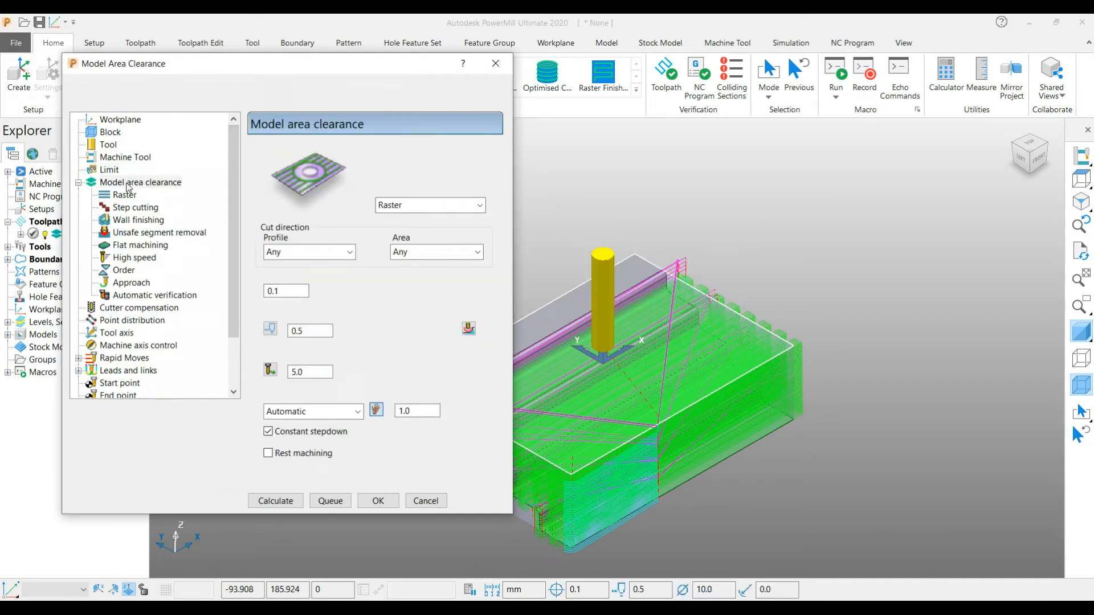
{"action": "left_click", "coordinate": [140, 245]}
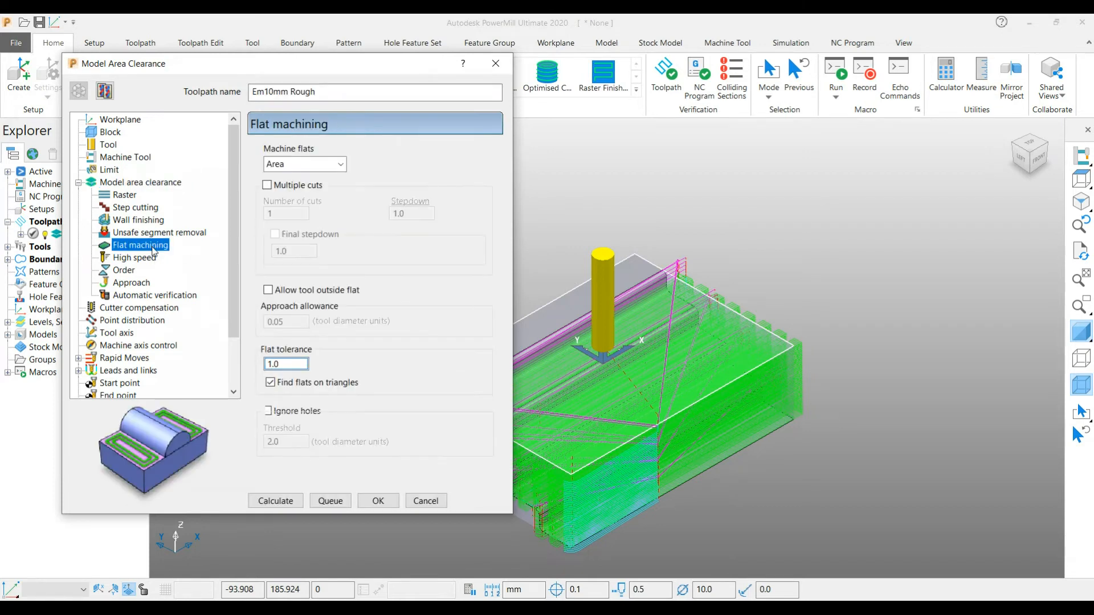
{"action": "left_click", "coordinate": [281, 293]}
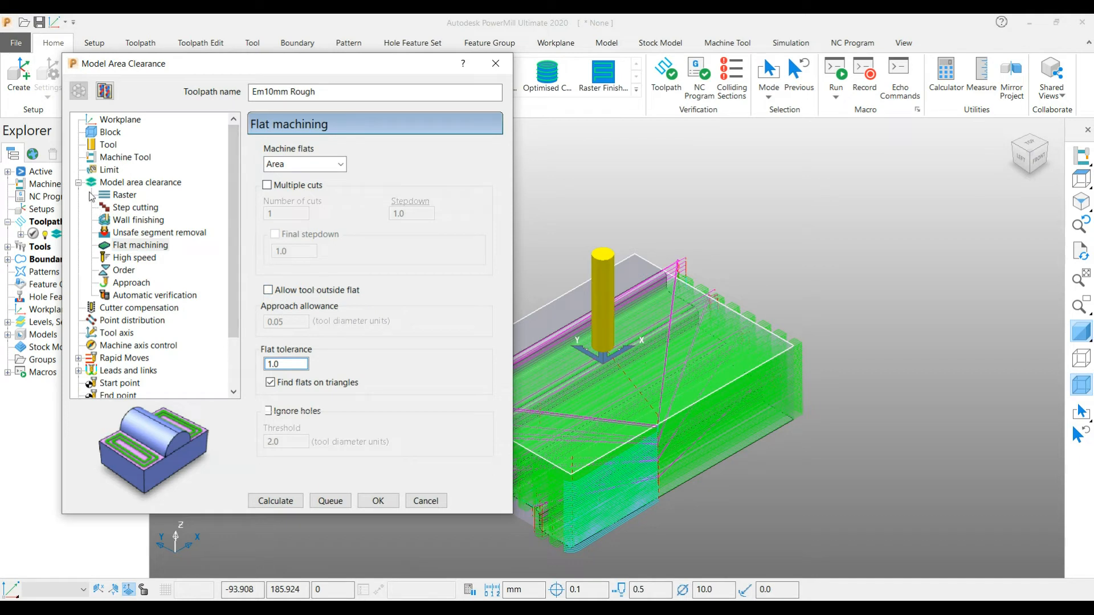
{"action": "left_click", "coordinate": [109, 183]}
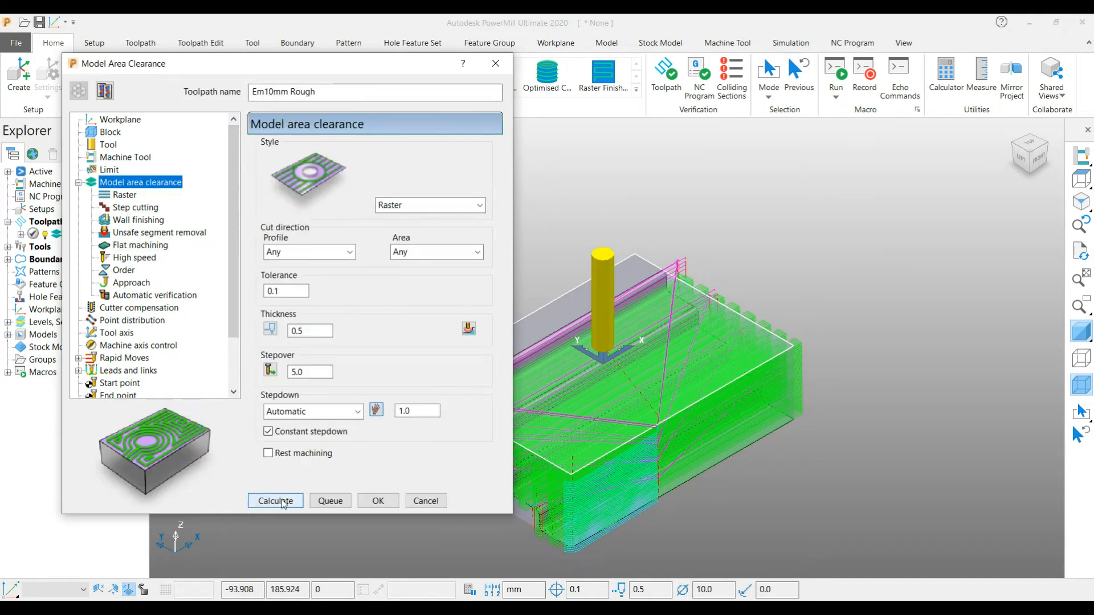
{"action": "left_click", "coordinate": [276, 501]}
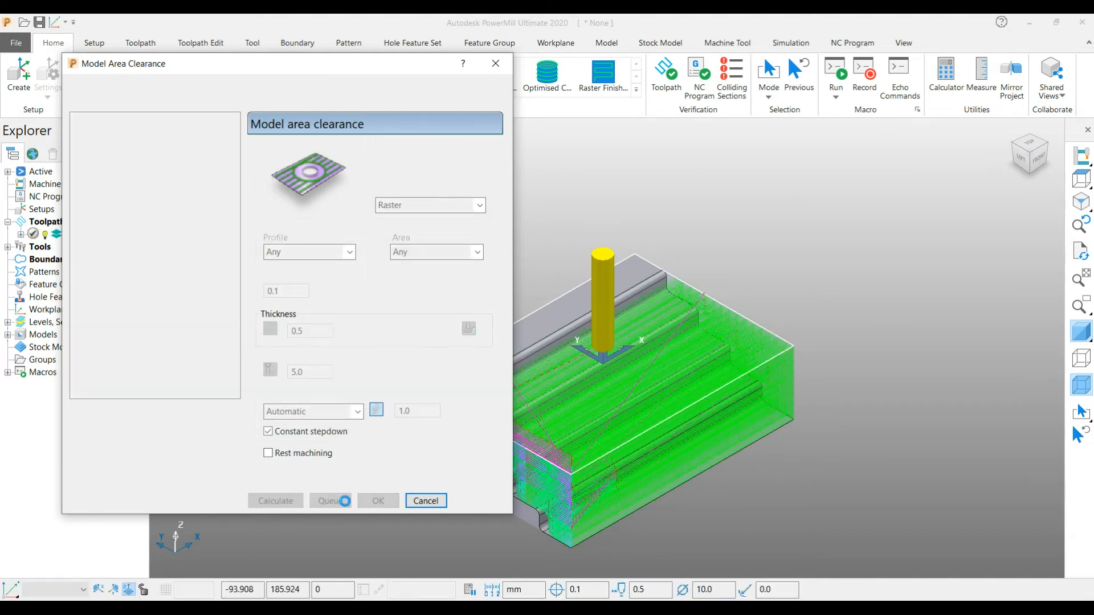
Step: Examine from above and in 3D whether the recalculated roughing passes stay within the block edges
{"action": "key", "text": "ctrl+5"}
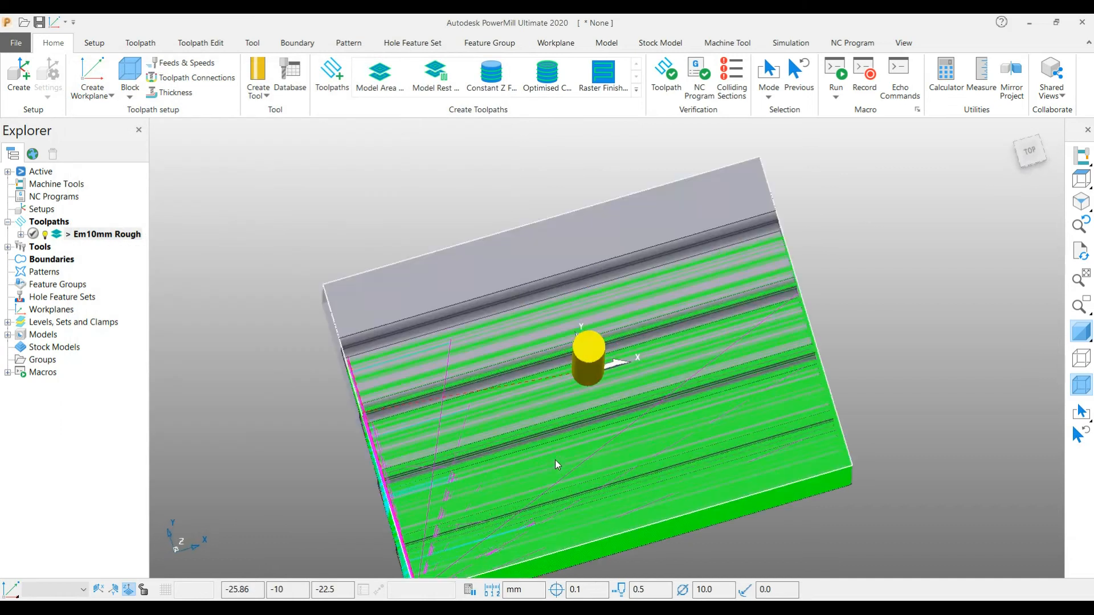
{"action": "left_click_drag", "start_coordinate": [312, 244], "coordinate": [226, 541]}
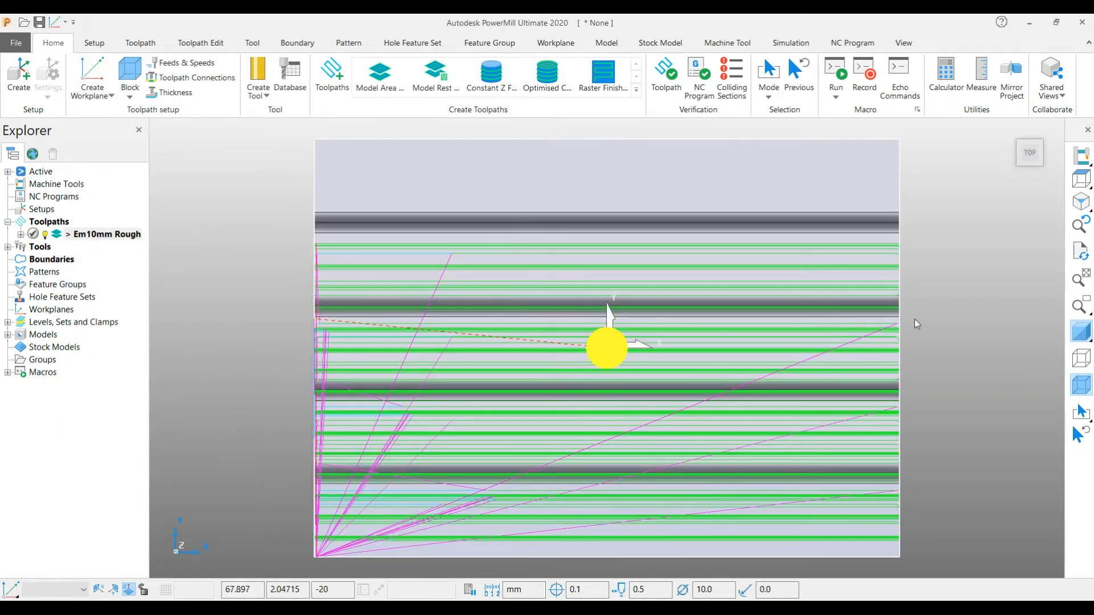
{"action": "left_click_drag", "start_coordinate": [963, 532], "coordinate": [1009, 531]}
{"action": "middle_click_drag", "start_coordinate": [676, 462], "coordinate": [811, 224]}
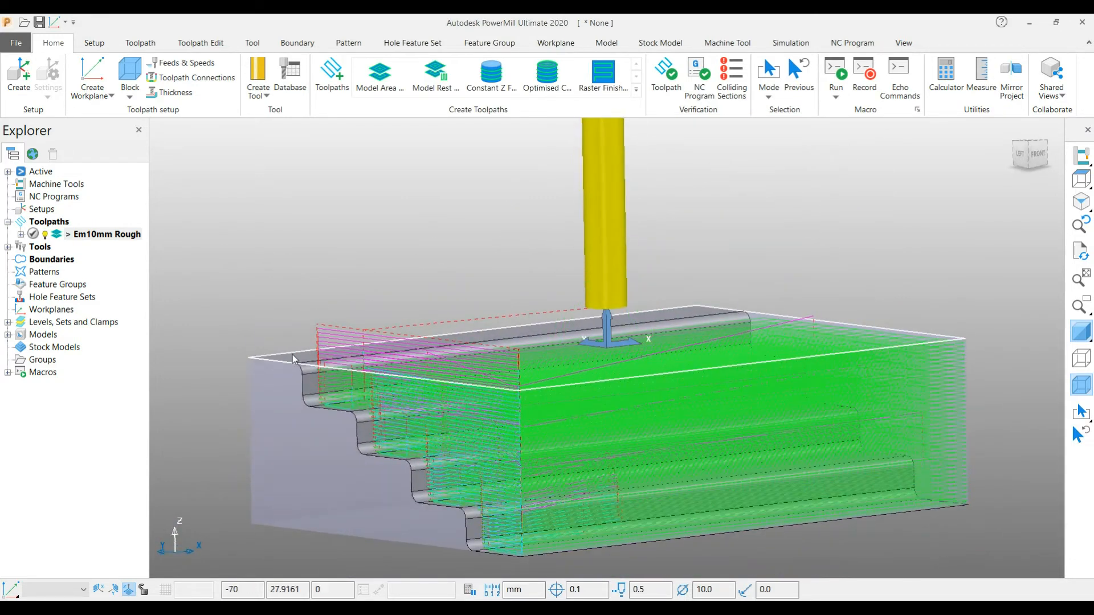
Step: Open the start and end point settings of the toolpath connections for Em10mm Rough
{"action": "left_click", "coordinate": [194, 79]}
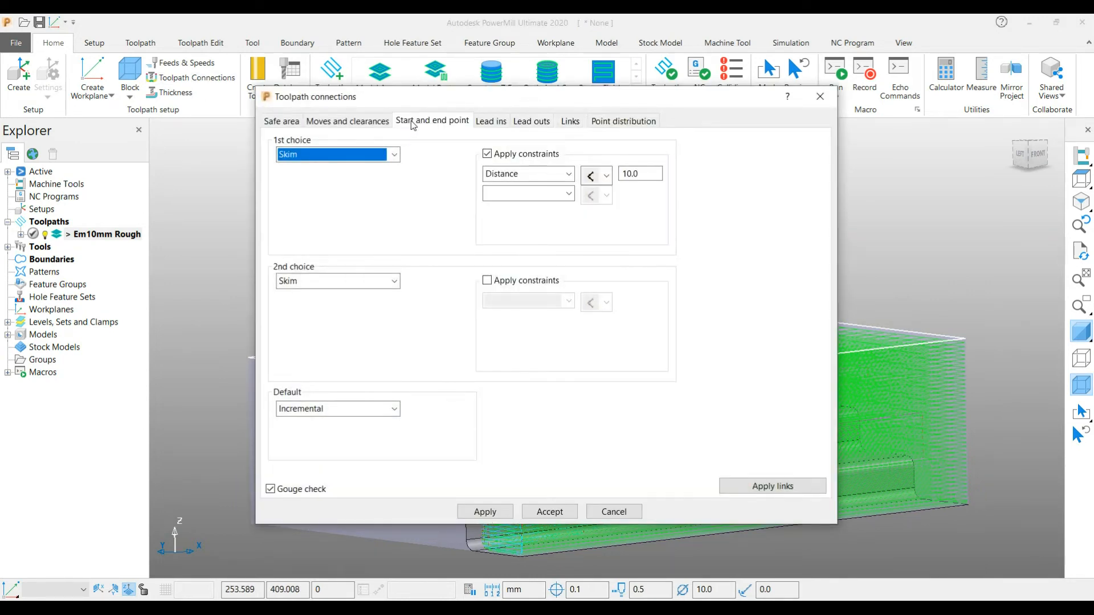
{"action": "left_click", "coordinate": [413, 121]}
{"action": "left_click", "coordinate": [487, 160]}
{"action": "left_click", "coordinate": [488, 160]}
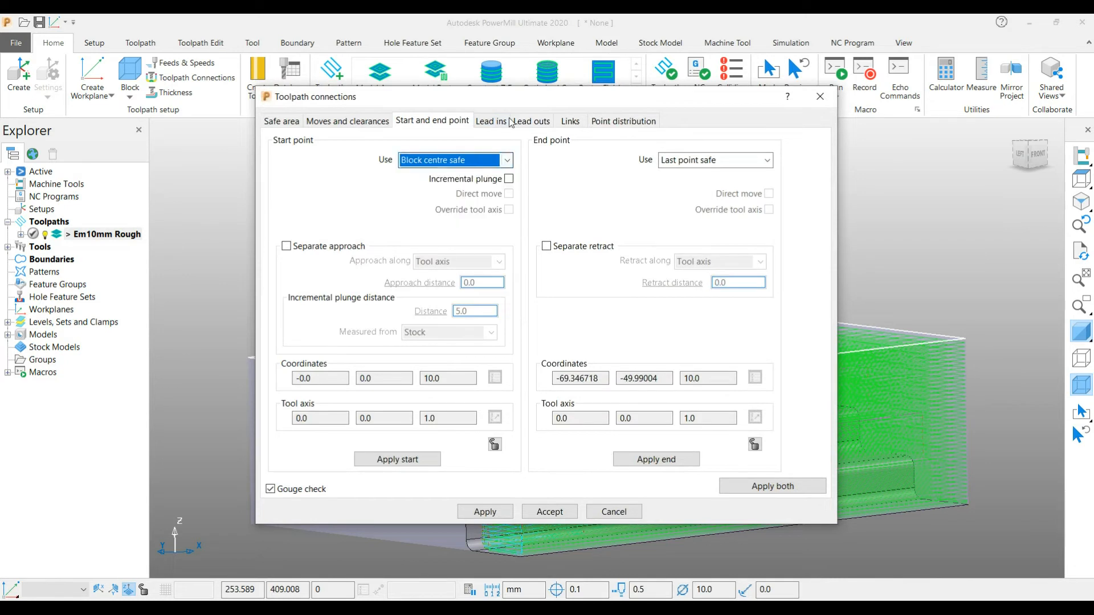
{"action": "left_click_drag", "start_coordinate": [531, 94], "coordinate": [219, 61]}
Step: Try First point safe as the toolpath's start point while viewing the model from the front
{"action": "key", "text": "ctrl+2"}
{"action": "middle_click_drag", "start_coordinate": [640, 262], "coordinate": [826, 240], "text": "shift"}
{"action": "left_click_drag", "start_coordinate": [289, 66], "coordinate": [357, 59]}
{"action": "left_click", "coordinate": [175, 120]}
{"action": "left_click", "coordinate": [180, 119]}
{"action": "scroll", "coordinate": [182, 121], "scroll_direction": "down", "scroll_amount": 1}
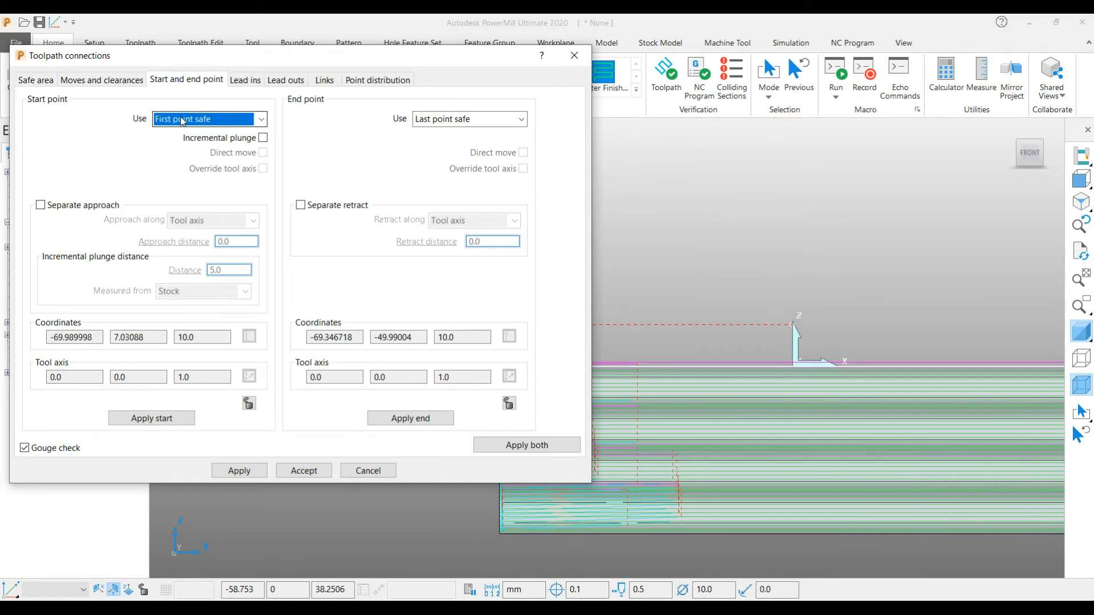
Step: Compare the start point options, set the start point to Block centre safe and apply it to the toolpath
{"action": "middle_click_drag", "start_coordinate": [737, 214], "coordinate": [899, 214], "text": "shift"}
{"action": "left_click", "coordinate": [228, 120]}
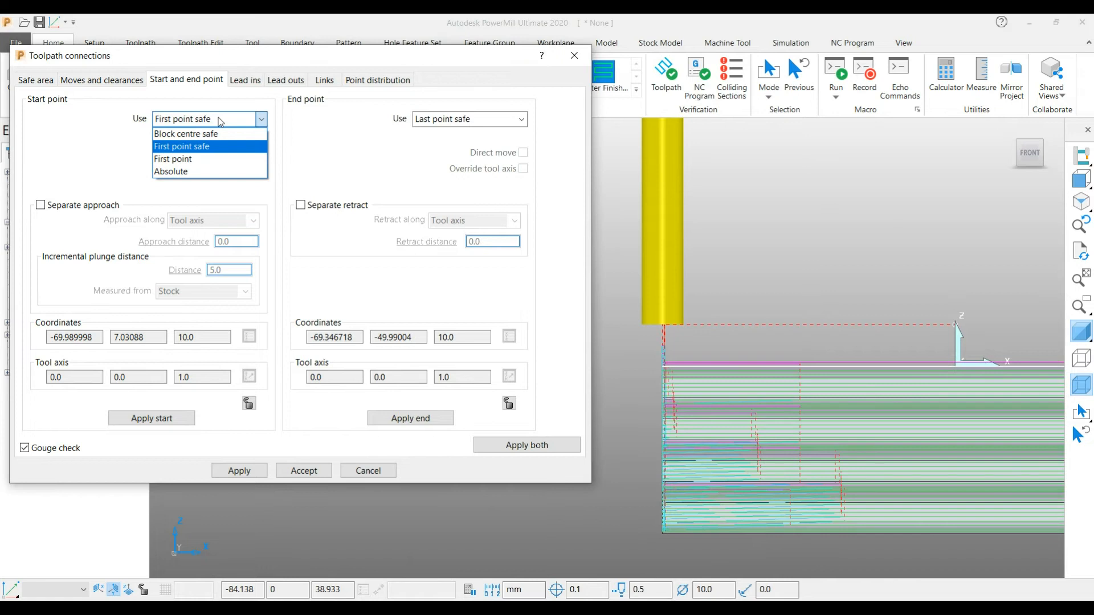
{"action": "left_click", "coordinate": [215, 129]}
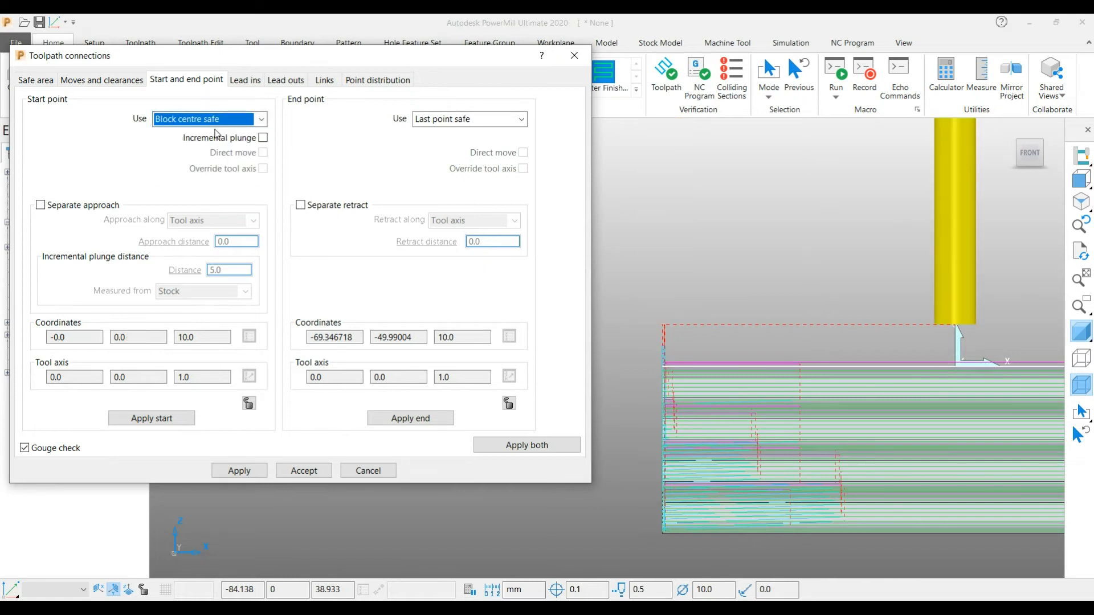
{"action": "key", "text": "Down"}
{"action": "key", "text": "Down"}
{"action": "key", "text": "Up"}
{"action": "key", "text": "Up"}
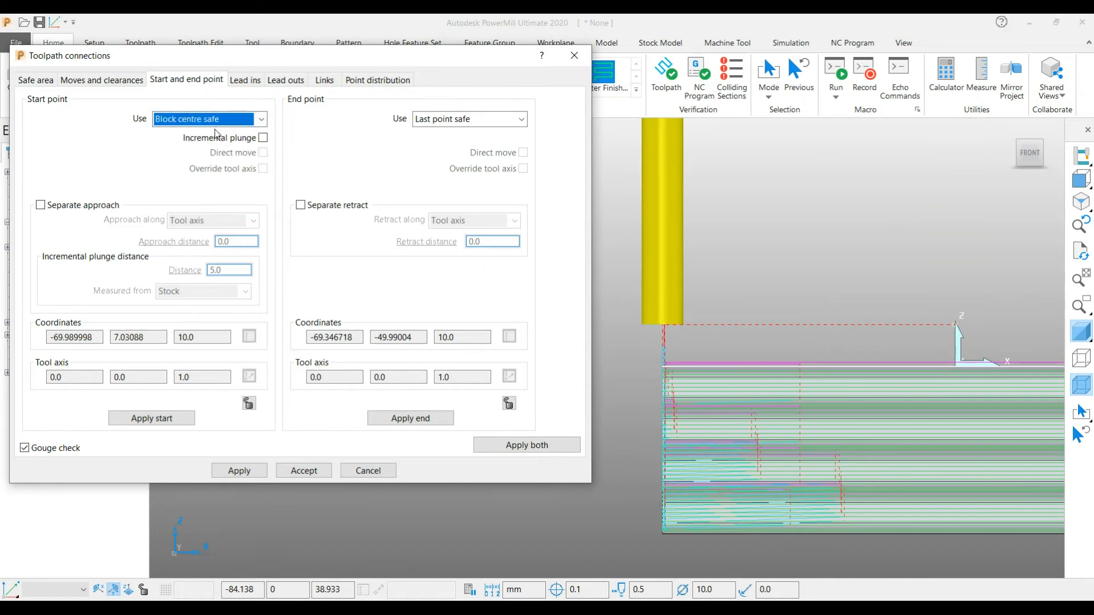
{"action": "left_click", "coordinate": [152, 418]}
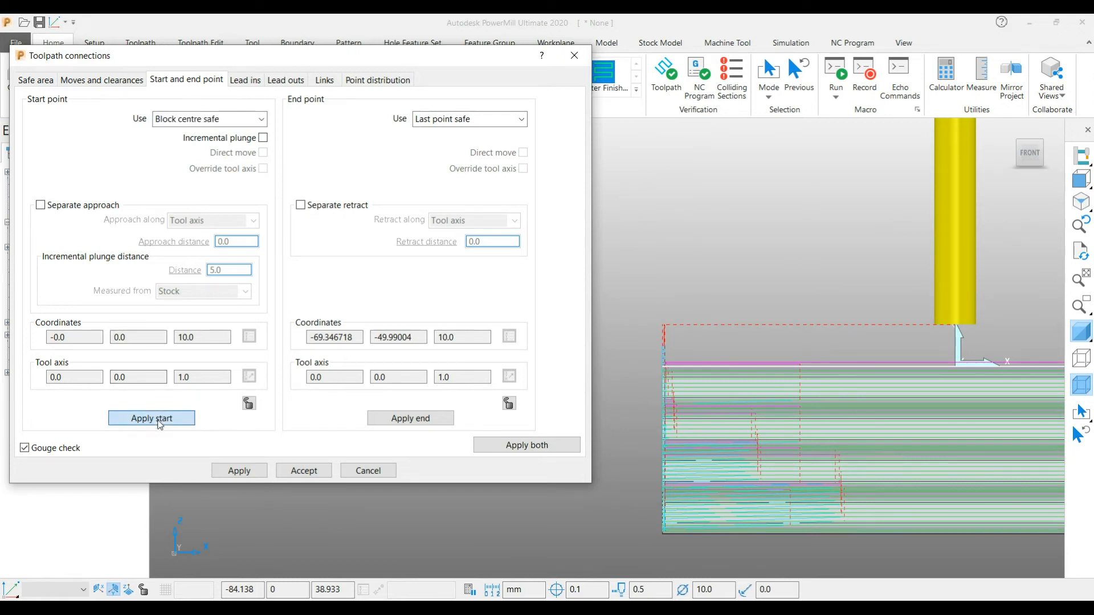
Step: Set the ramp lead-in's maximum zig angle to 4, apply the connections and inspect the ramp moves
{"action": "left_click", "coordinate": [250, 80]}
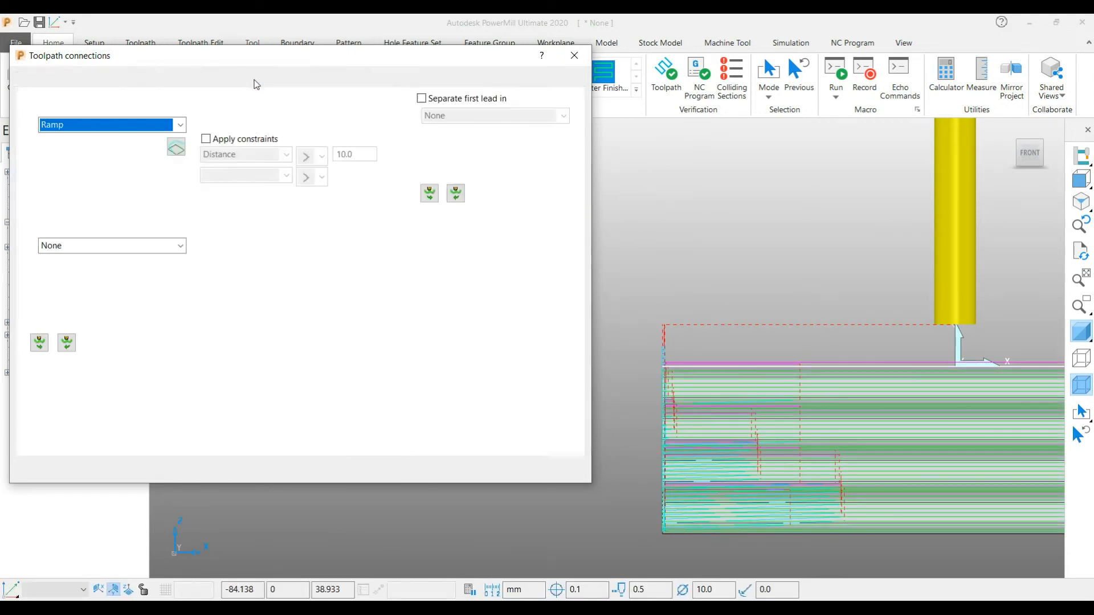
{"action": "left_click", "coordinate": [176, 147]}
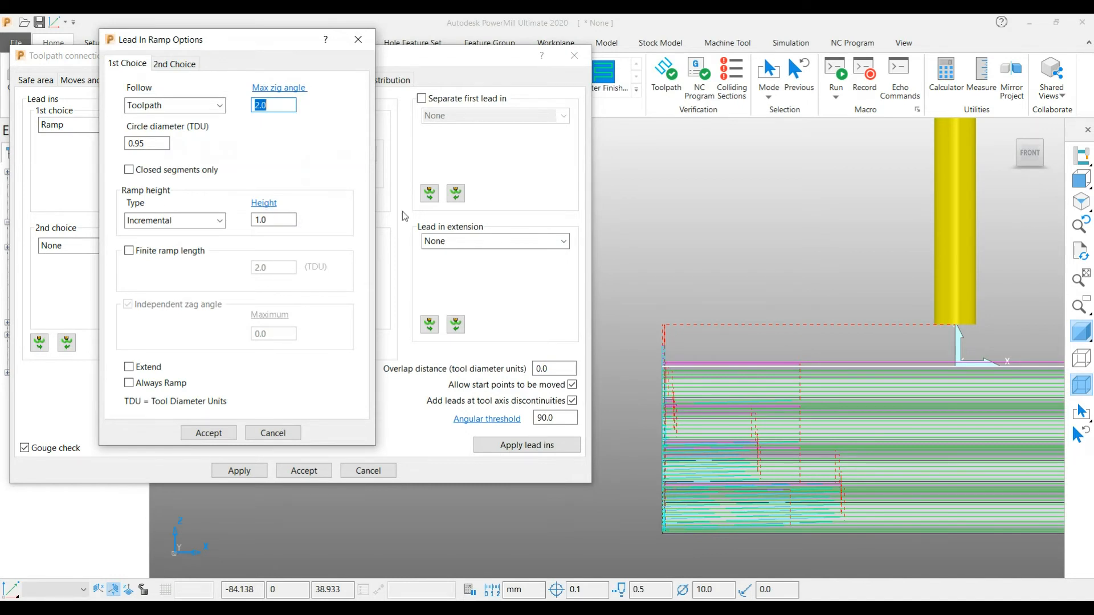
{"action": "middle_click_drag", "start_coordinate": [758, 380], "coordinate": [801, 388]}
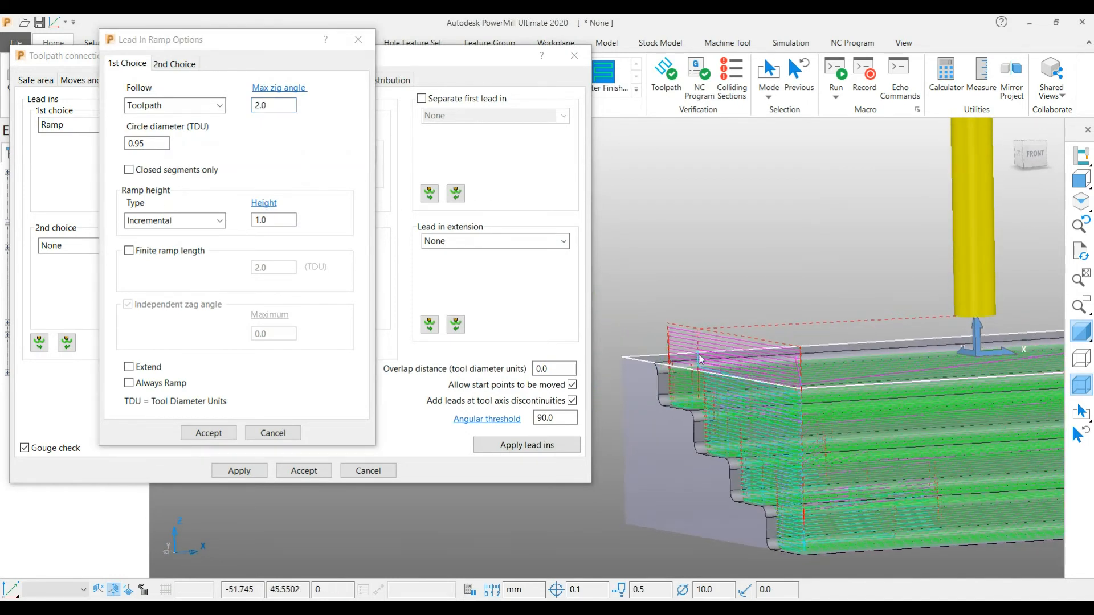
{"action": "scroll", "coordinate": [700, 358], "scroll_direction": "up", "scroll_amount": 5}
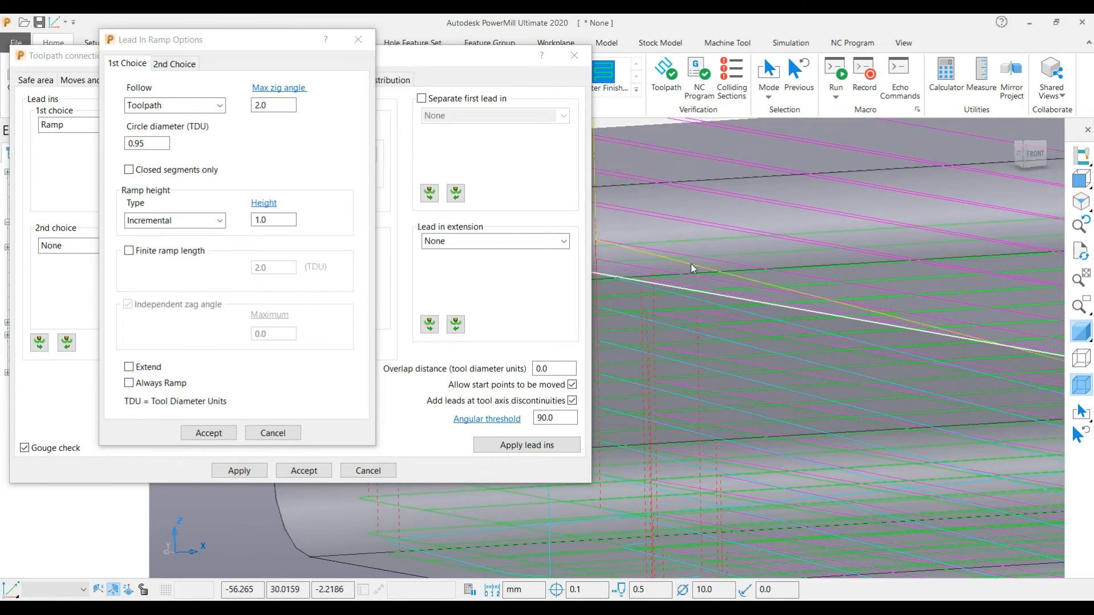
{"action": "middle_click_drag", "start_coordinate": [691, 263], "coordinate": [881, 303], "text": "shift"}
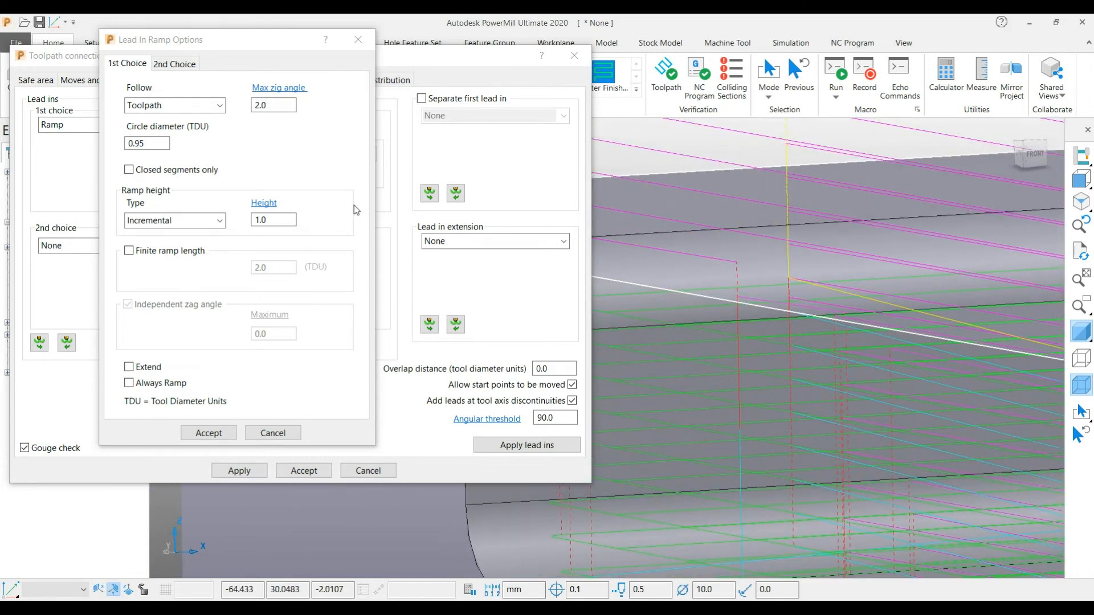
{"action": "double_click", "coordinate": [276, 105]}
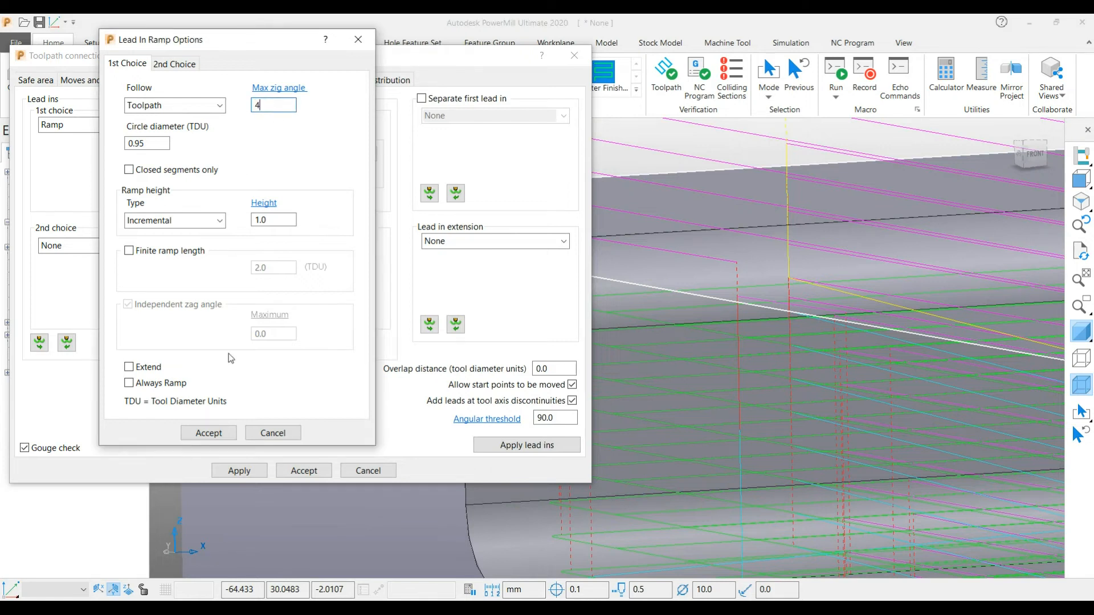
{"action": "left_click", "coordinate": [208, 435]}
{"action": "left_click", "coordinate": [238, 469]}
{"action": "middle_click_drag", "start_coordinate": [740, 206], "coordinate": [746, 269], "text": "ctrl"}
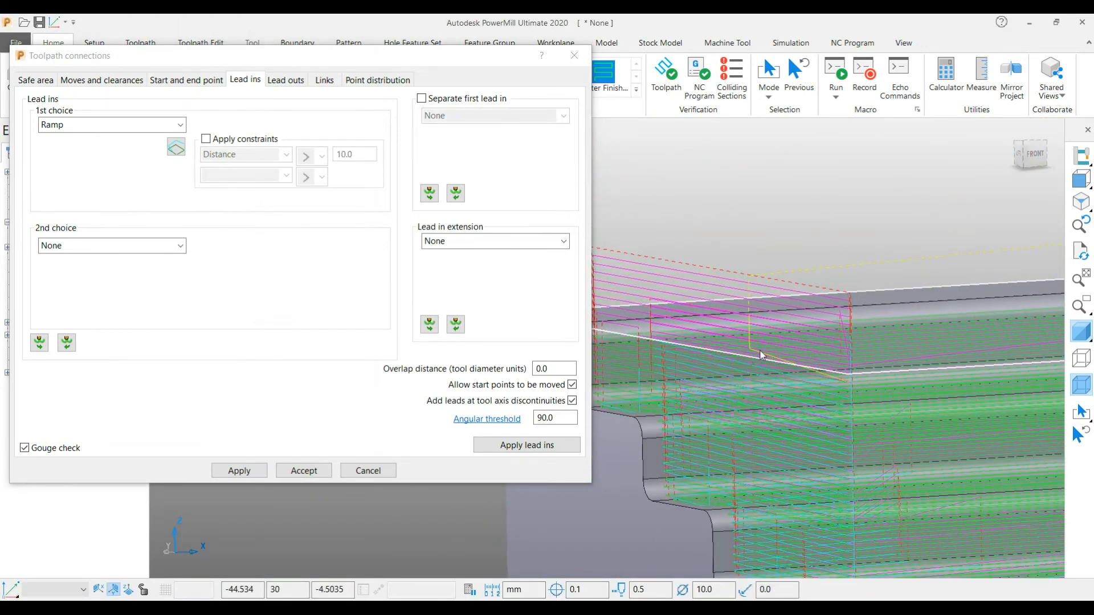
{"action": "middle_click_drag", "start_coordinate": [783, 372], "coordinate": [797, 336], "text": "ctrl"}
{"action": "middle_click_drag", "start_coordinate": [797, 336], "coordinate": [626, 279], "text": "shift"}
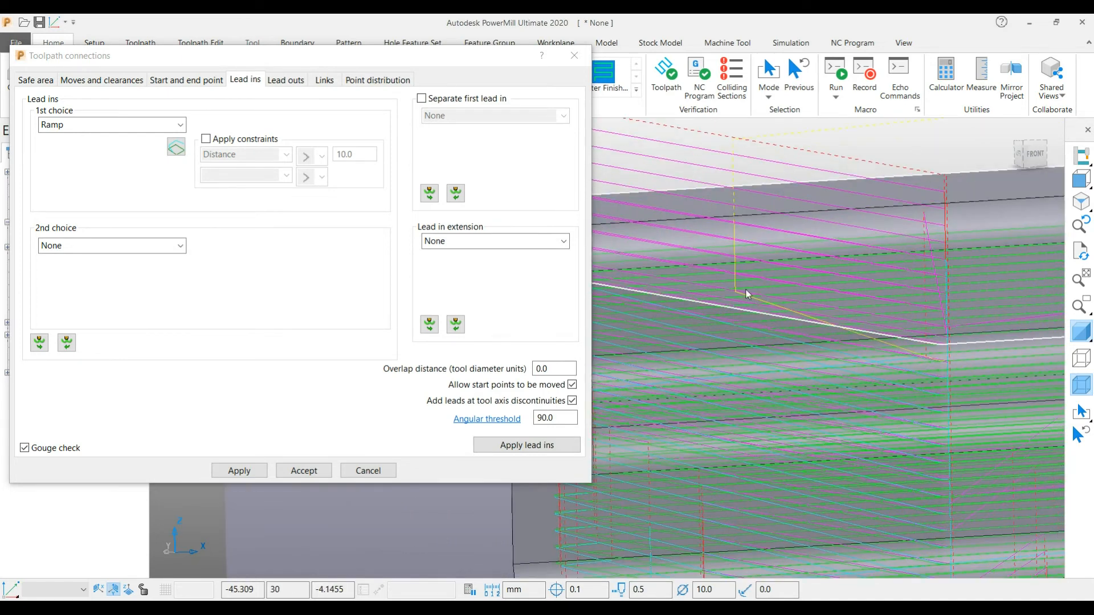
Step: Set the links' first choice to On surface and second choice to Skim, and apply and accept the connections
{"action": "left_click", "coordinate": [324, 80]}
{"action": "left_click", "coordinate": [91, 116]}
{"action": "left_click", "coordinate": [81, 188]}
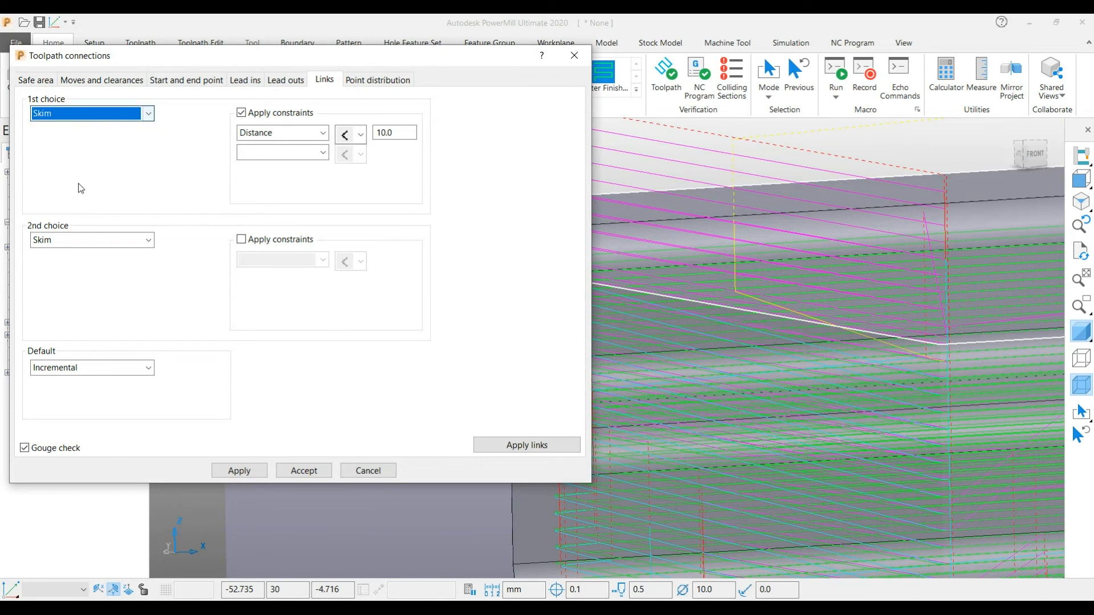
{"action": "left_click", "coordinate": [69, 242]}
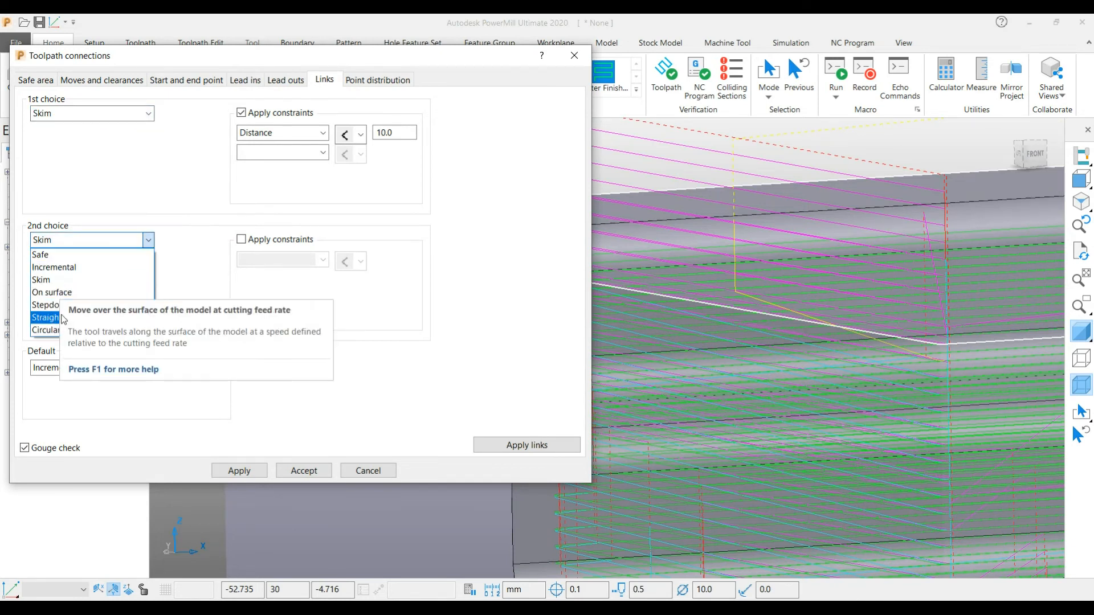
{"action": "left_click", "coordinate": [59, 293]}
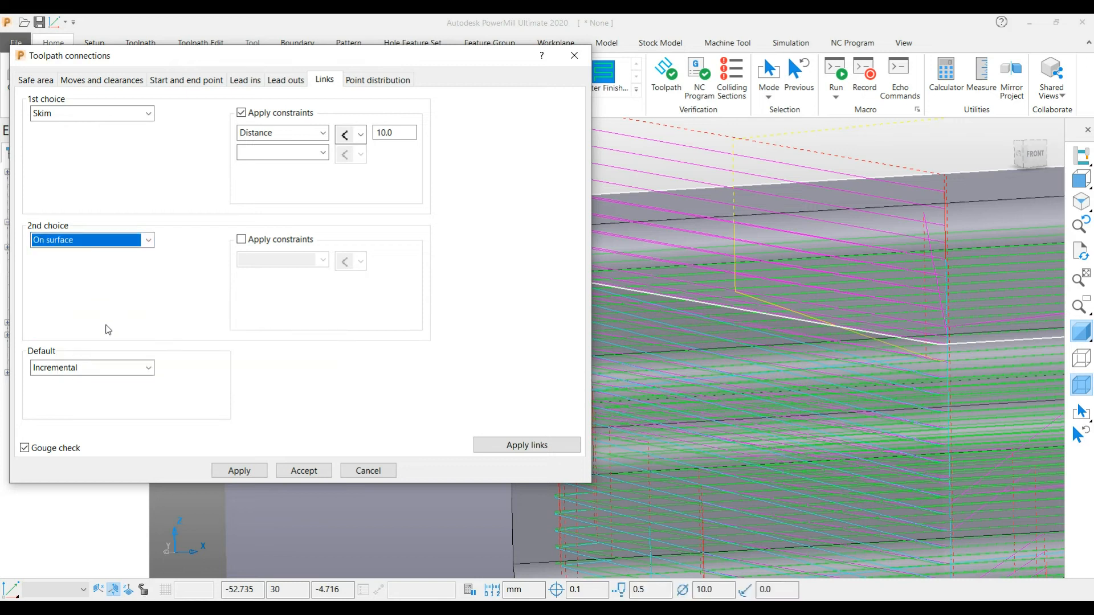
{"action": "left_click", "coordinate": [73, 113]}
{"action": "left_click", "coordinate": [72, 163]}
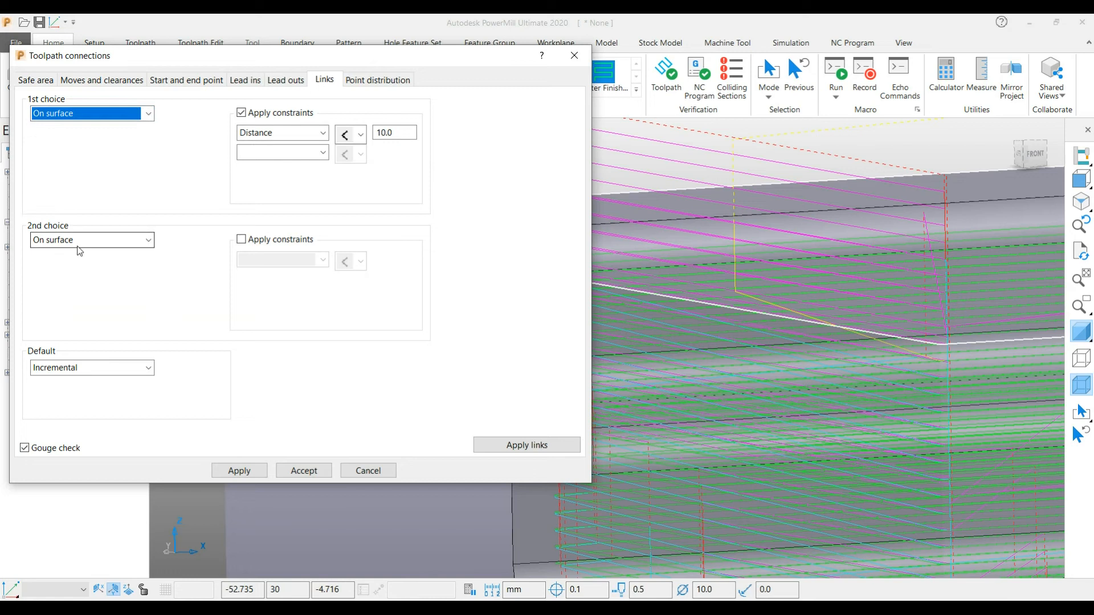
{"action": "left_click", "coordinate": [78, 247]}
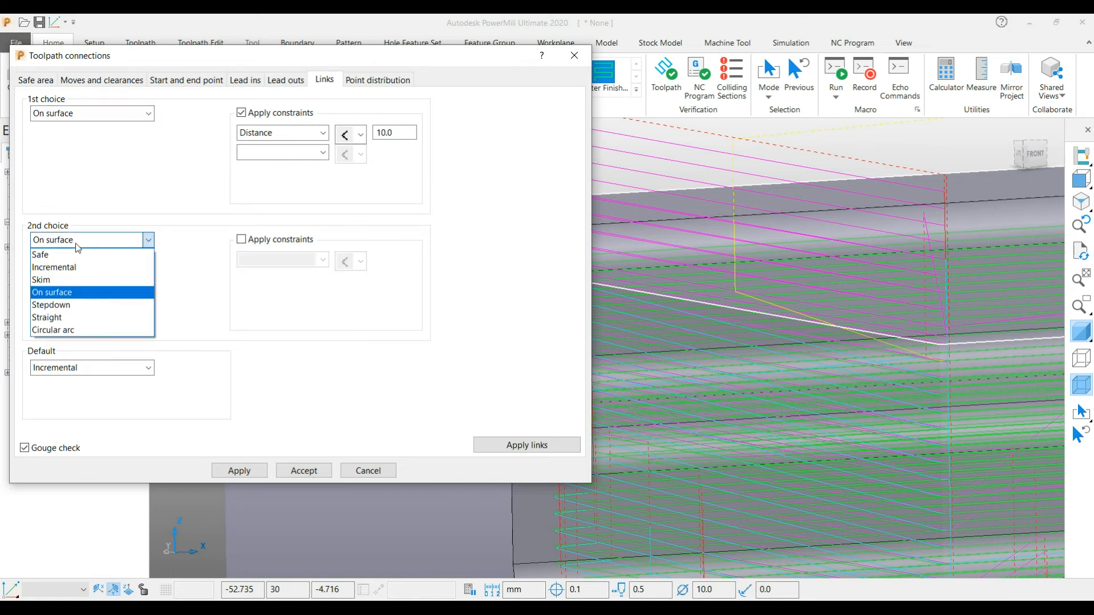
{"action": "left_click", "coordinate": [81, 279]}
{"action": "left_click", "coordinate": [239, 470]}
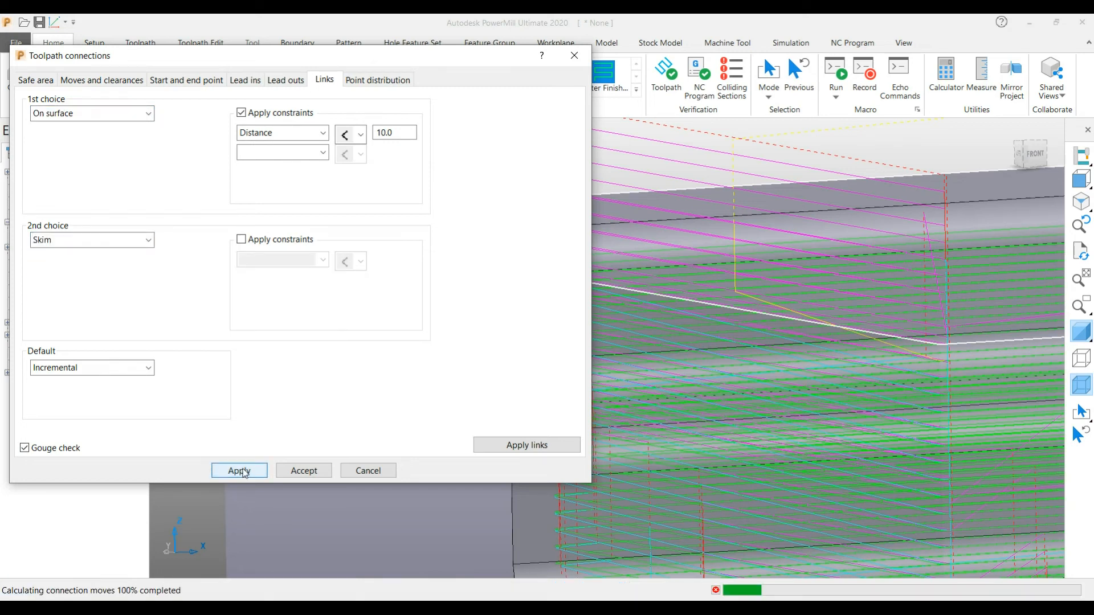
{"action": "left_click", "coordinate": [327, 475]}
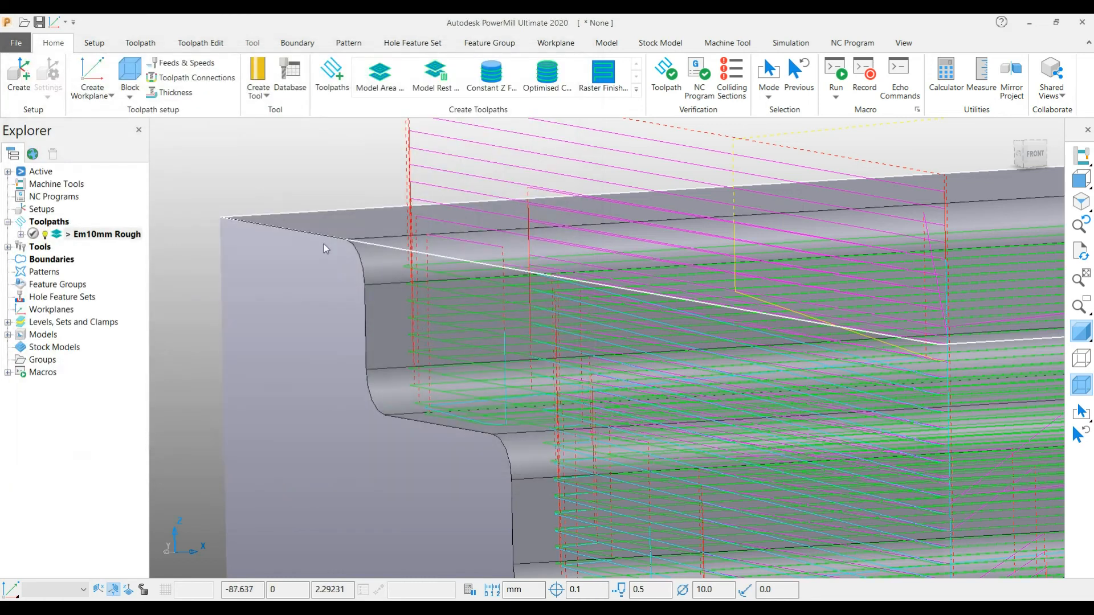
Step: Hide boundary 1 around the block's outline in the isometric view
{"action": "scroll", "coordinate": [375, 288], "scroll_direction": "down", "scroll_amount": 3}
{"action": "key", "text": "ctrl+1"}
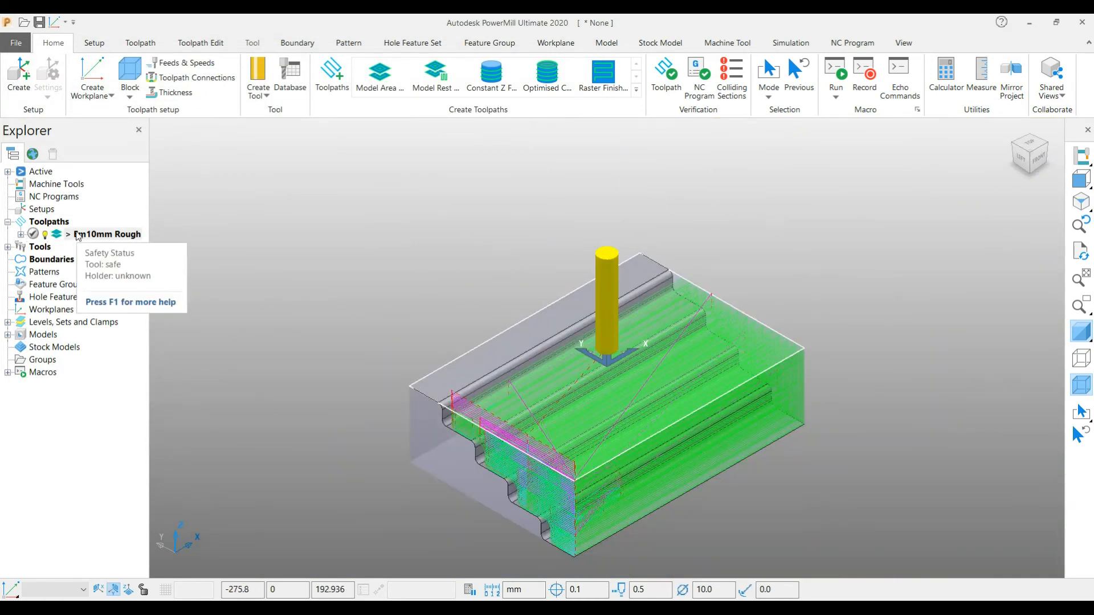
{"action": "right_click", "coordinate": [681, 278]}
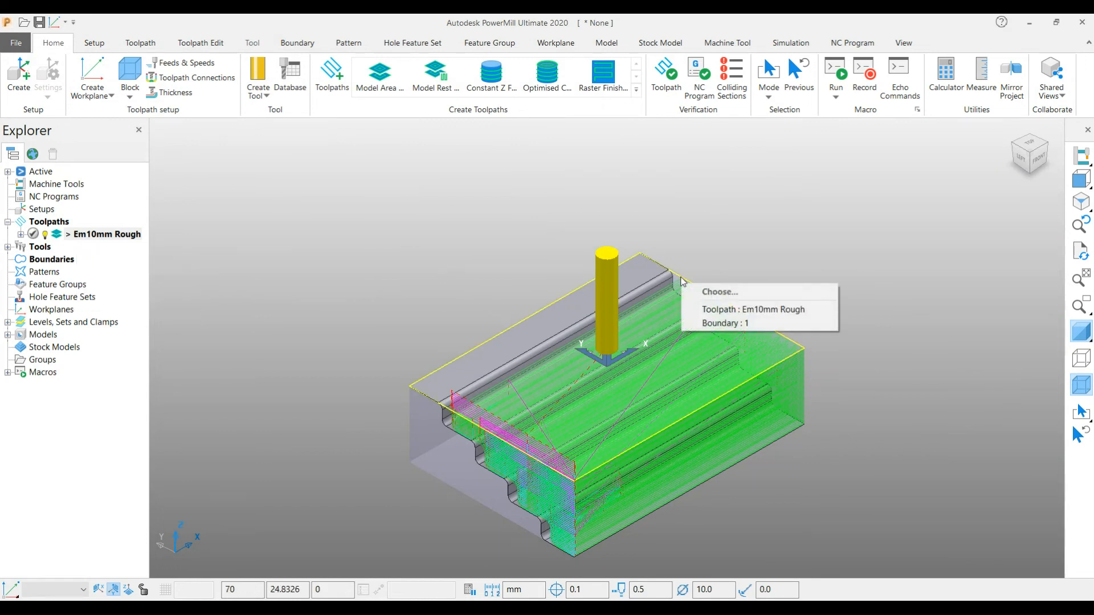
{"action": "left_click", "coordinate": [711, 323]}
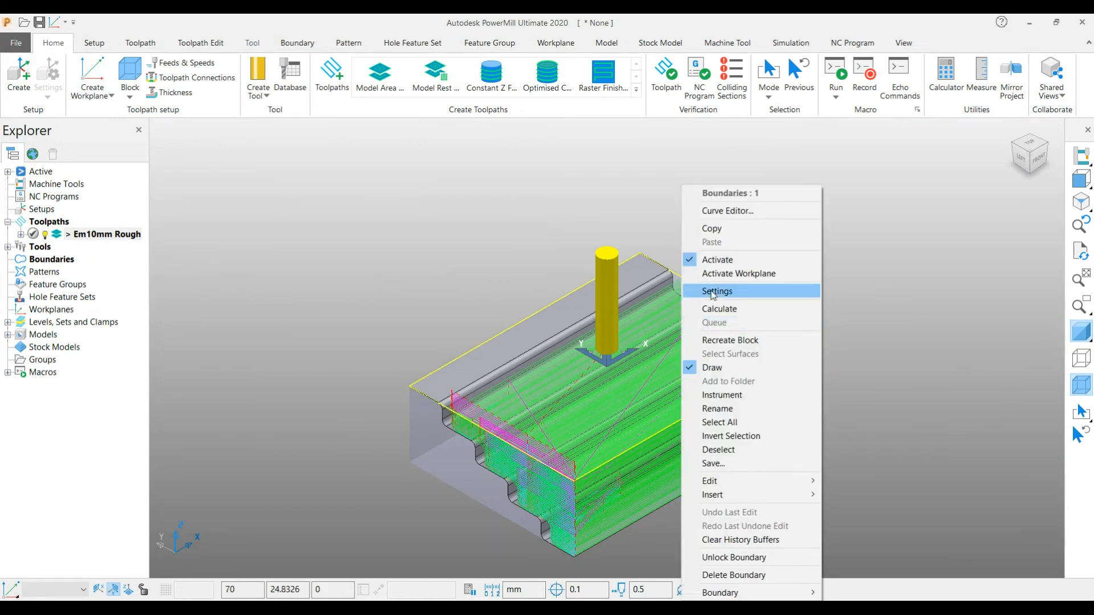
{"action": "left_click", "coordinate": [712, 340]}
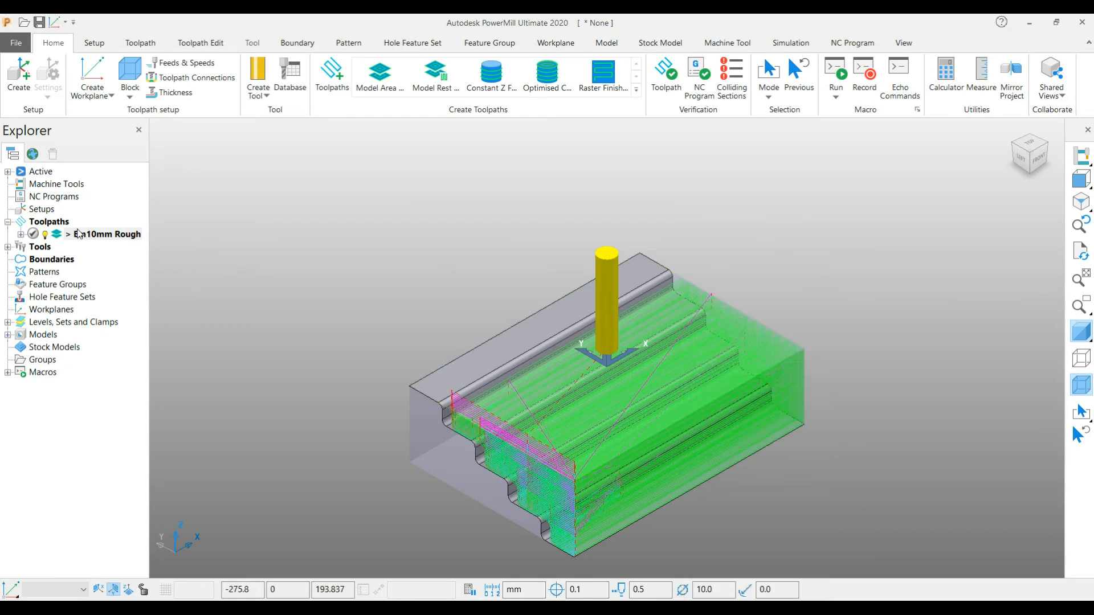
Step: Simulate the Em10mm Rough toolpath from its start at 1000 x feed rate
{"action": "right_click", "coordinate": [78, 234]}
{"action": "left_click", "coordinate": [159, 180]}
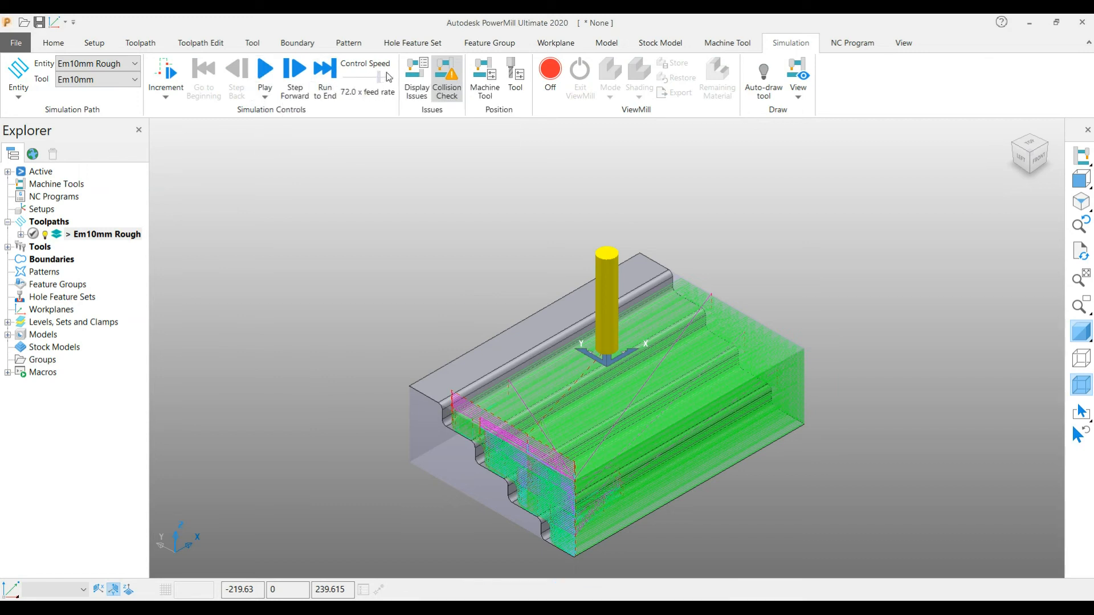
{"action": "left_click_drag", "start_coordinate": [378, 76], "coordinate": [394, 76]}
{"action": "left_click", "coordinate": [271, 69]}
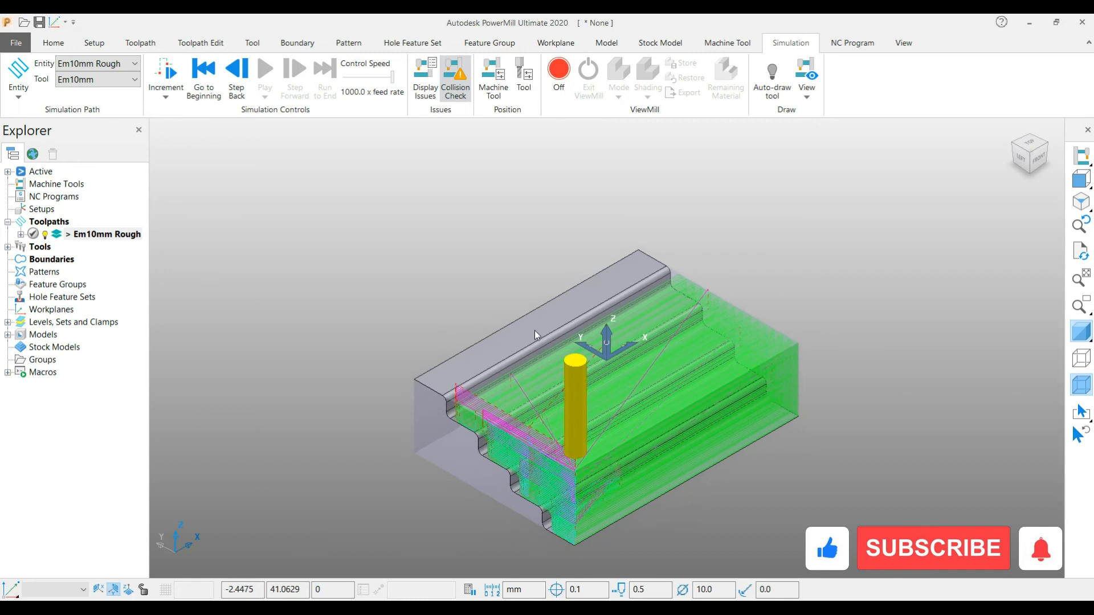
Step: Examine the simulated toolpath and the tool's end position from the side, below and several isometric directions
{"action": "key", "text": "ctrl+2"}
{"action": "key", "text": "ctrl+4"}
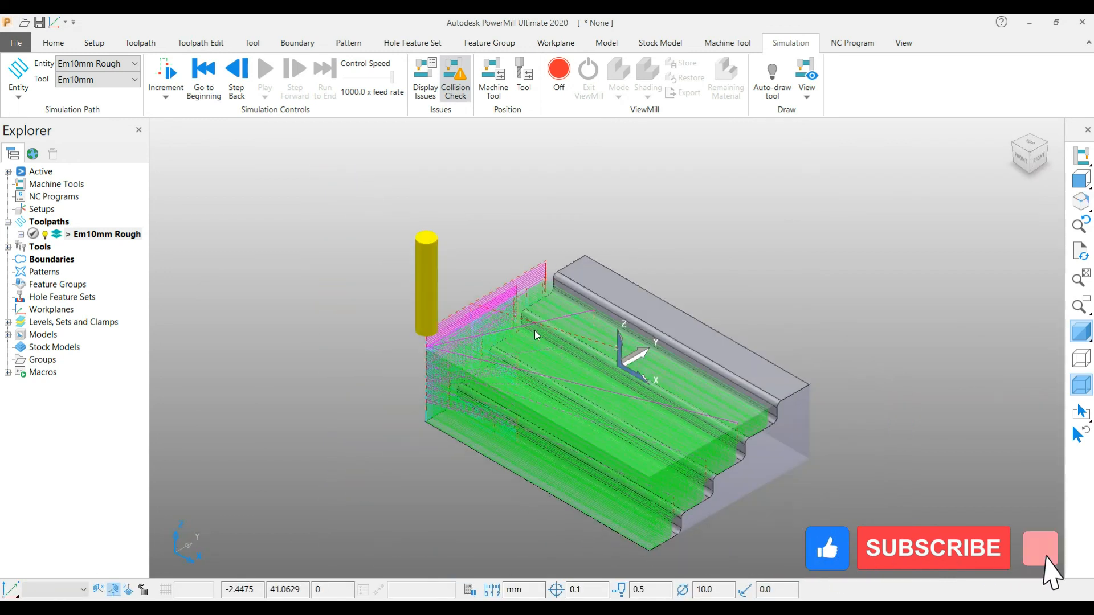
{"action": "key", "text": "ctrl+5"}
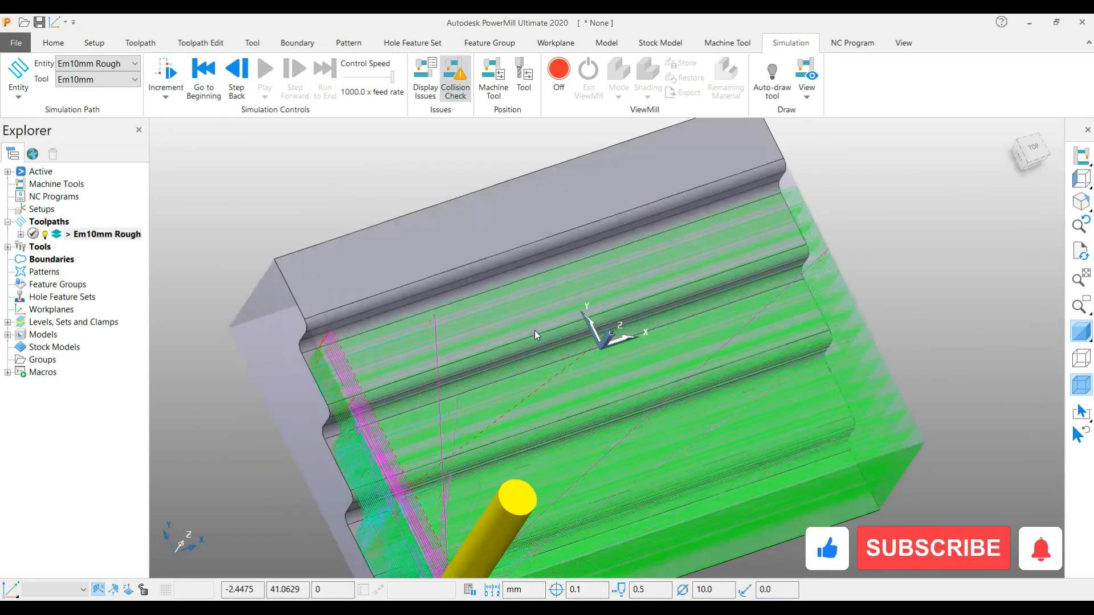
{"action": "key", "text": "ctrl+6"}
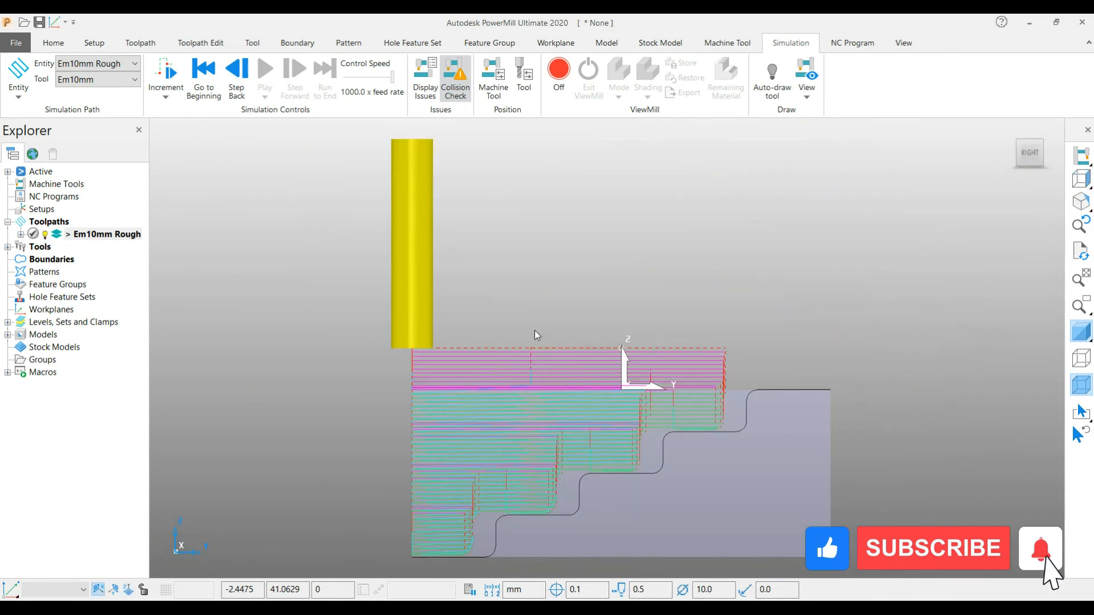
{"action": "key", "text": "ctrl+0"}
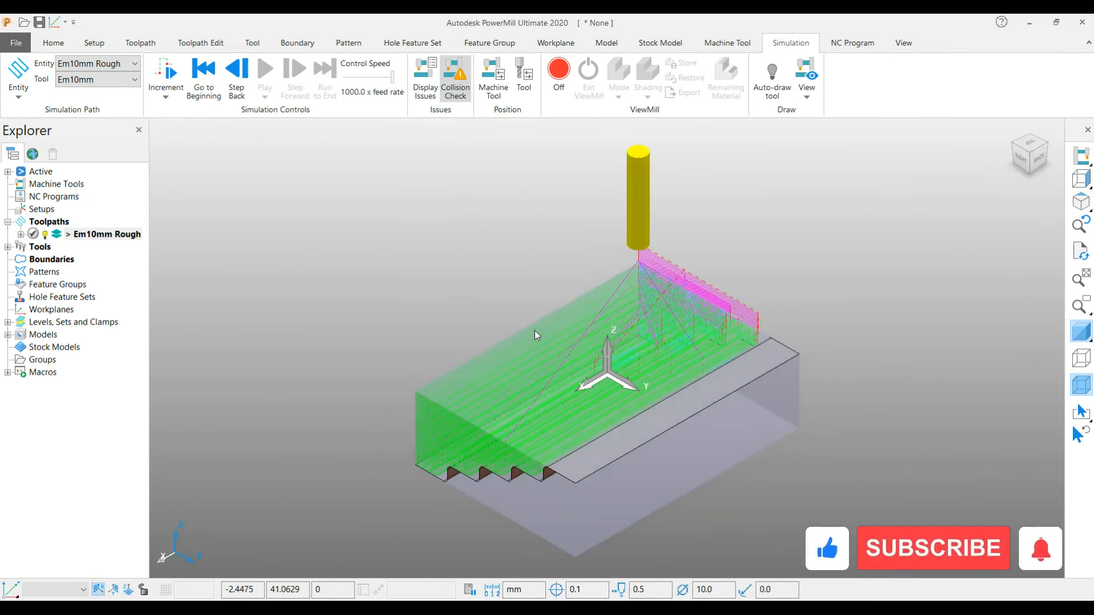
{"action": "key", "text": "ctrl+1"}
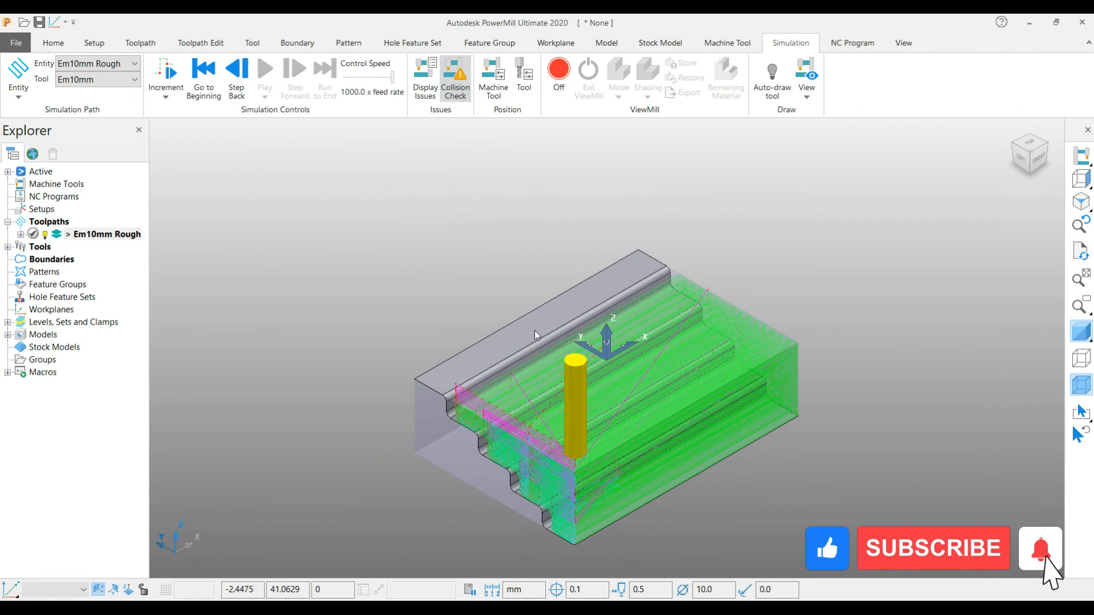
{"action": "middle_click_drag", "start_coordinate": [559, 434], "coordinate": [538, 340], "text": "shift"}
{"action": "scroll", "coordinate": [542, 323], "scroll_direction": "up", "scroll_amount": 5}
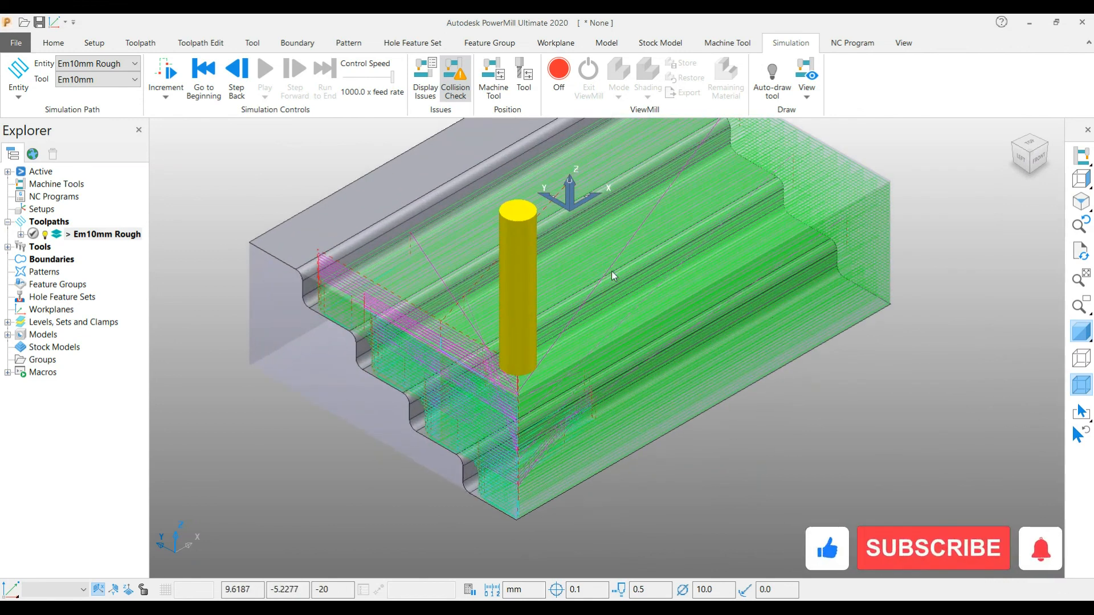
{"action": "middle_click_drag", "start_coordinate": [611, 271], "coordinate": [634, 326], "text": "shift"}
{"action": "scroll", "coordinate": [655, 283], "scroll_direction": "down", "scroll_amount": 1}
{"action": "scroll", "coordinate": [657, 287], "scroll_direction": "down", "scroll_amount": 1}
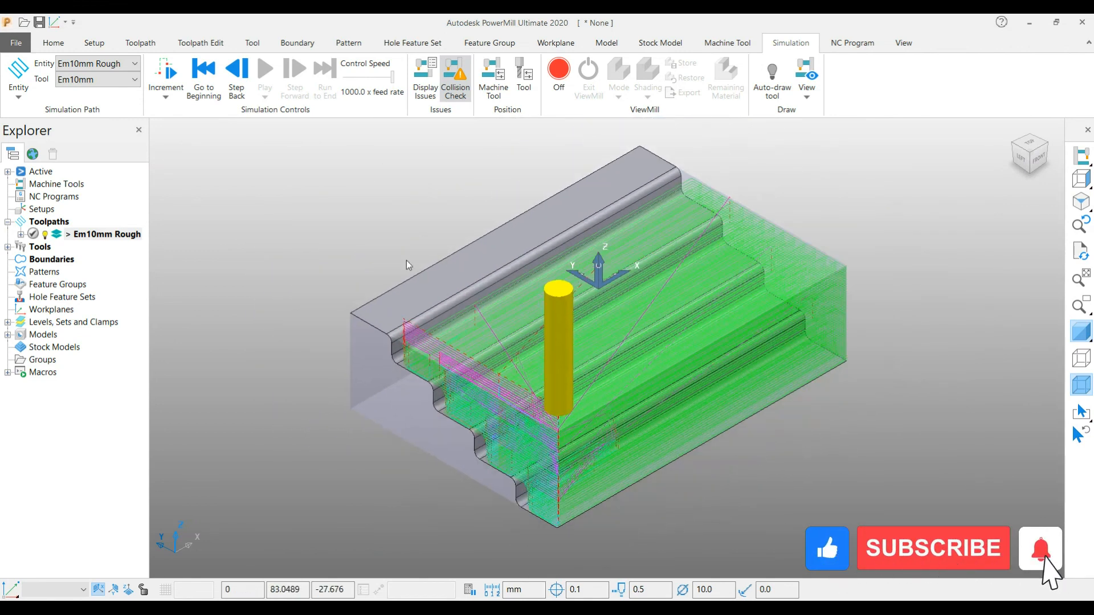